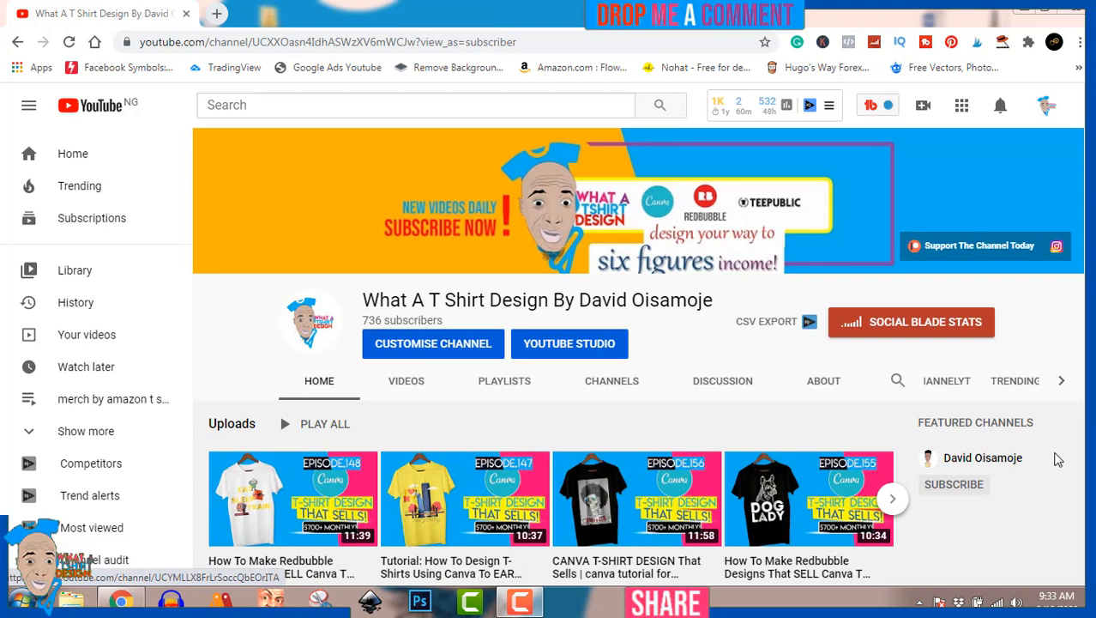
- Visit the featured channel from the channel page and look through its home page and uploaded videos
left_click(1058, 460)
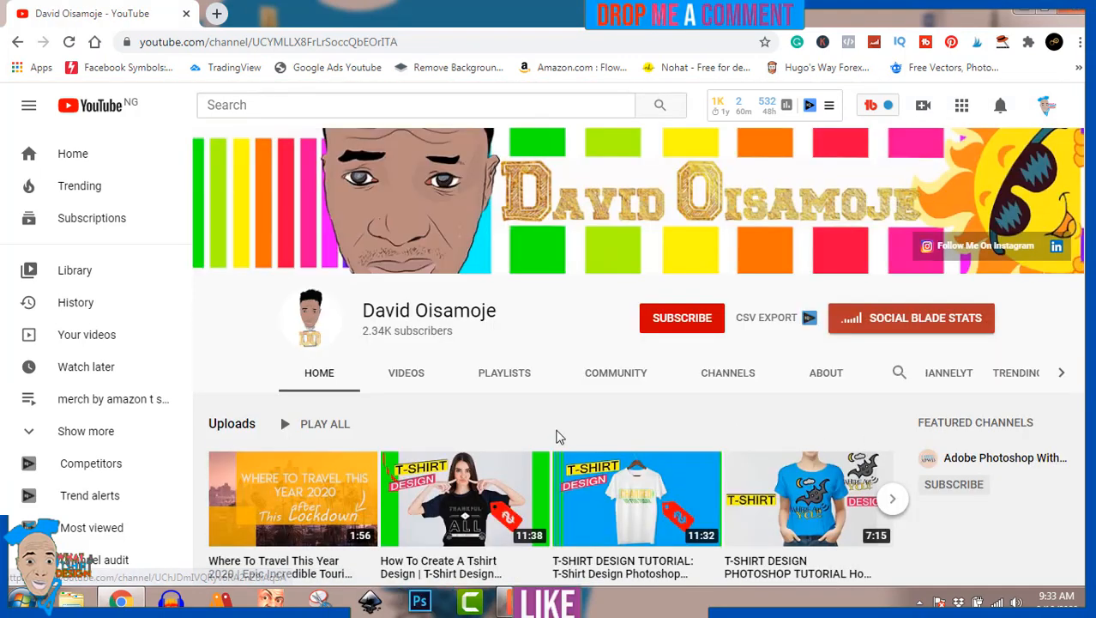
left_click(407, 372)
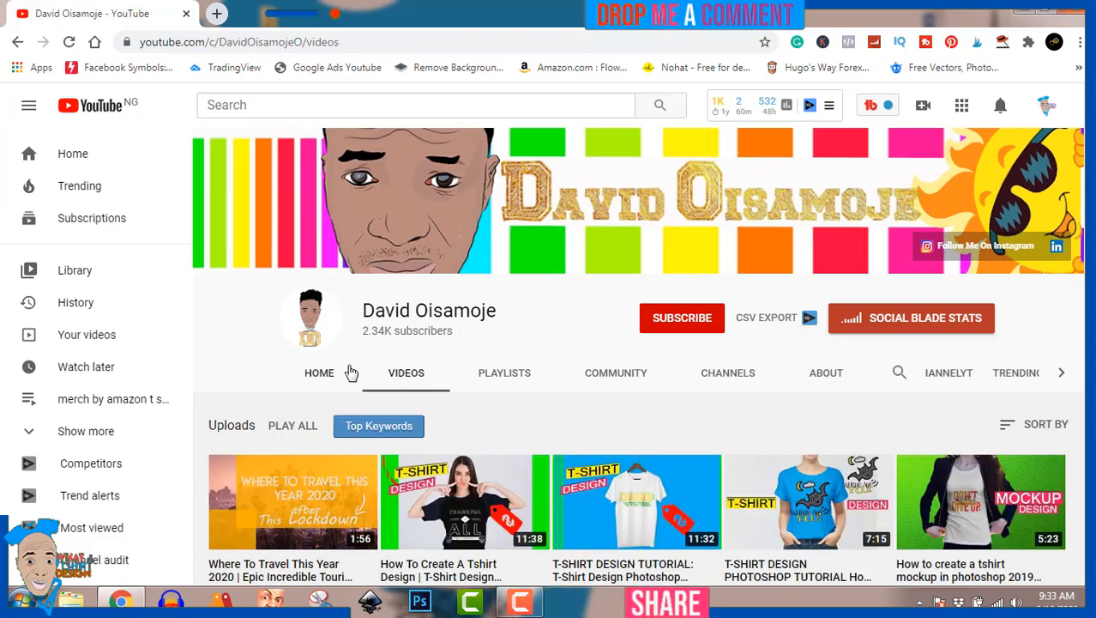
left_click(326, 371)
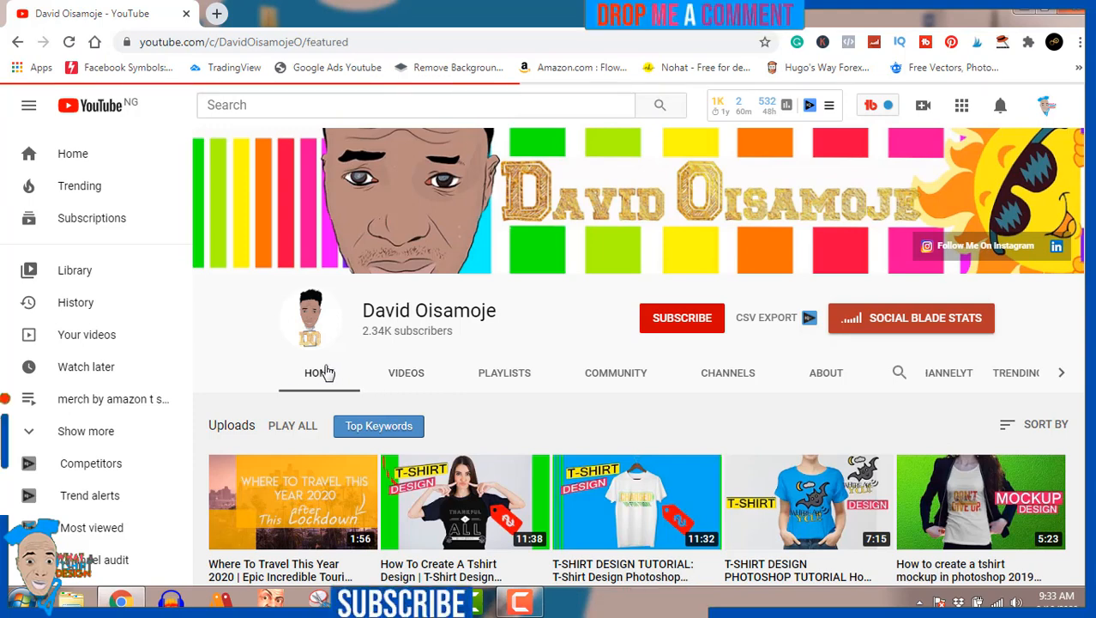
left_click(391, 374)
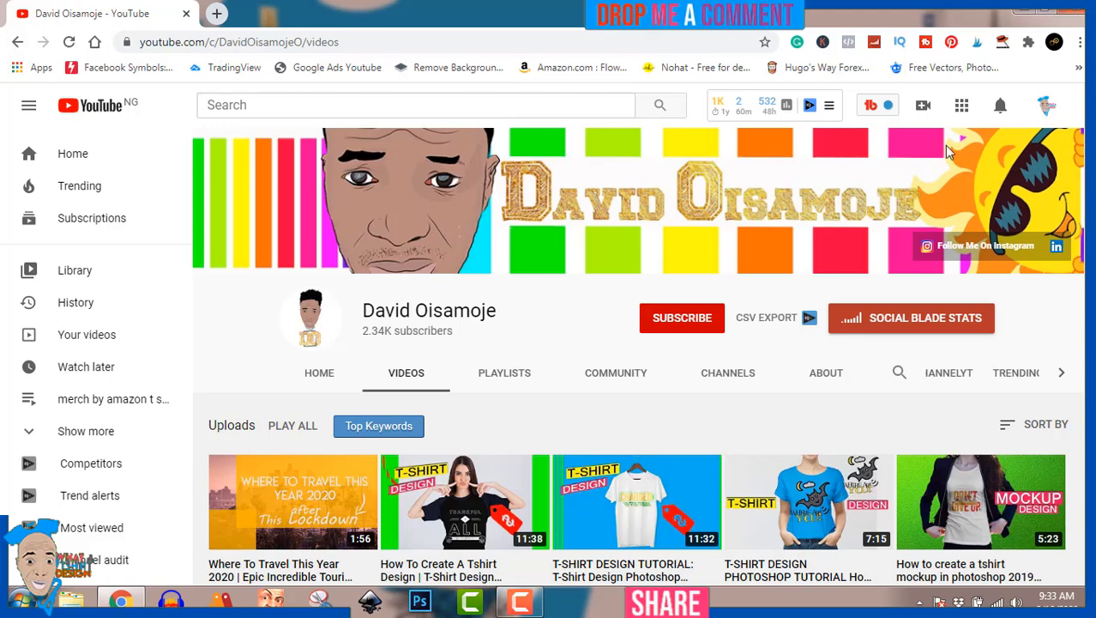
- Return to the signed-in account's own channel and list its uploaded videos
left_click(1046, 111)
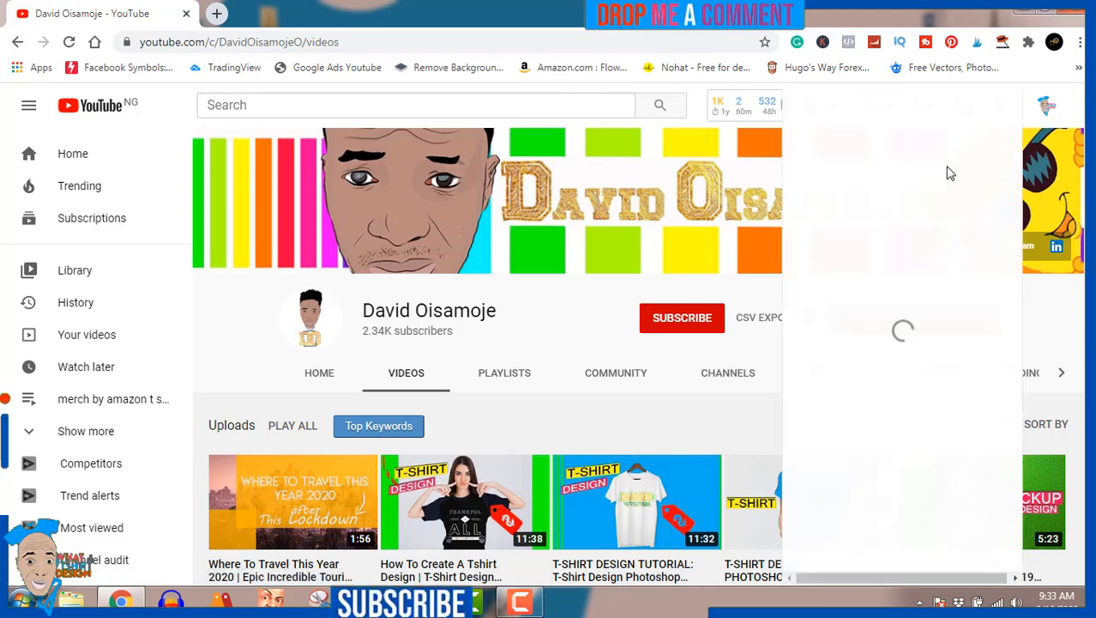
left_click(869, 197)
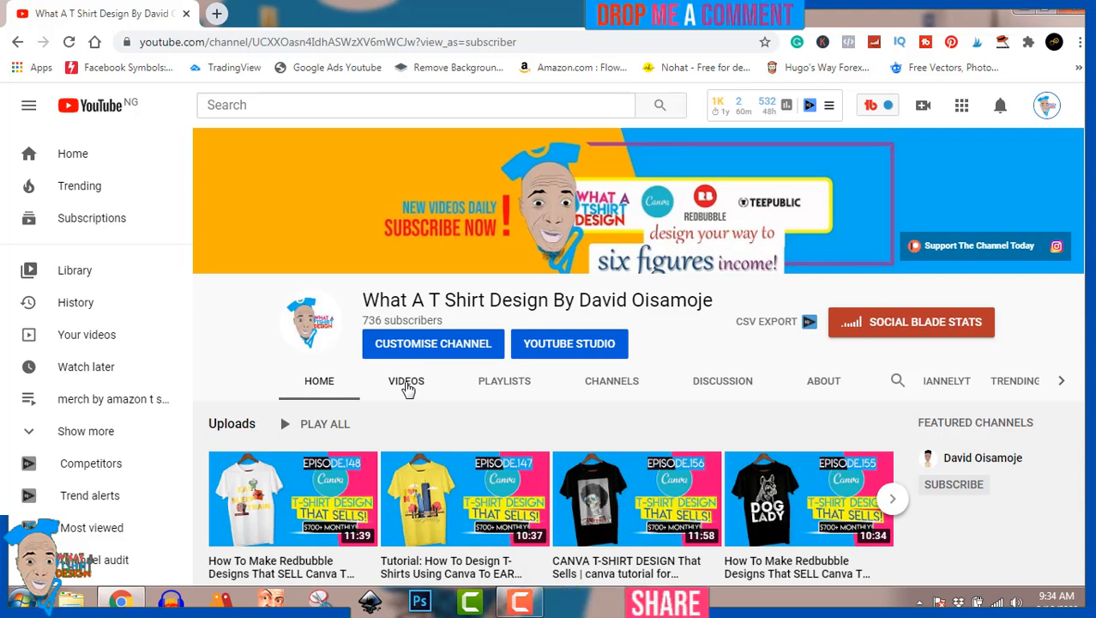
left_click(406, 383)
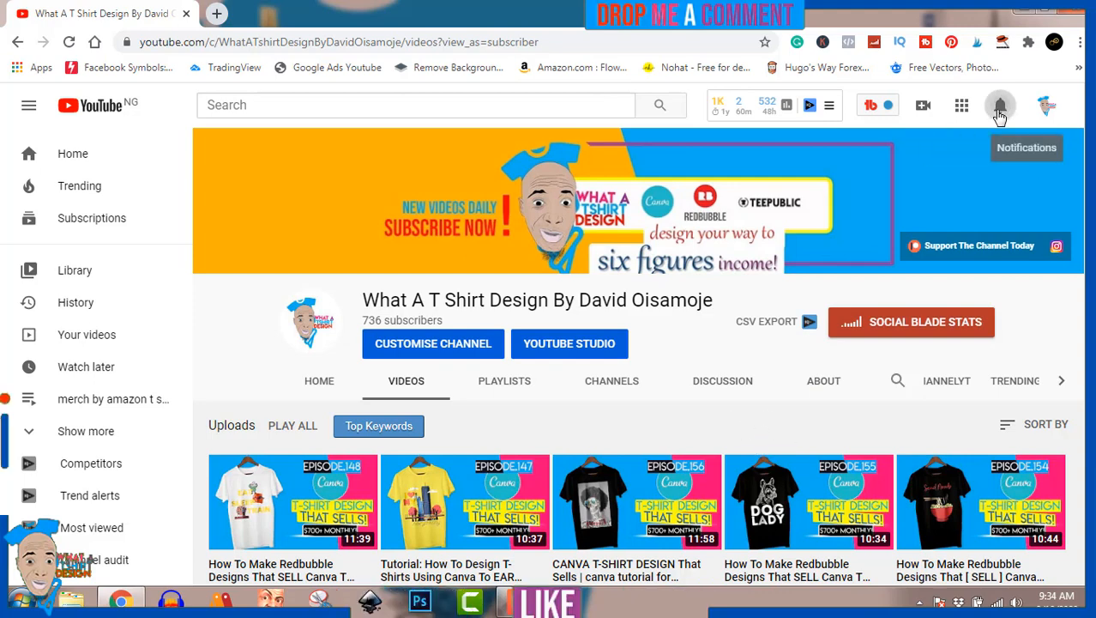
- Review the channel's recent notifications and open the account options
left_click(999, 107)
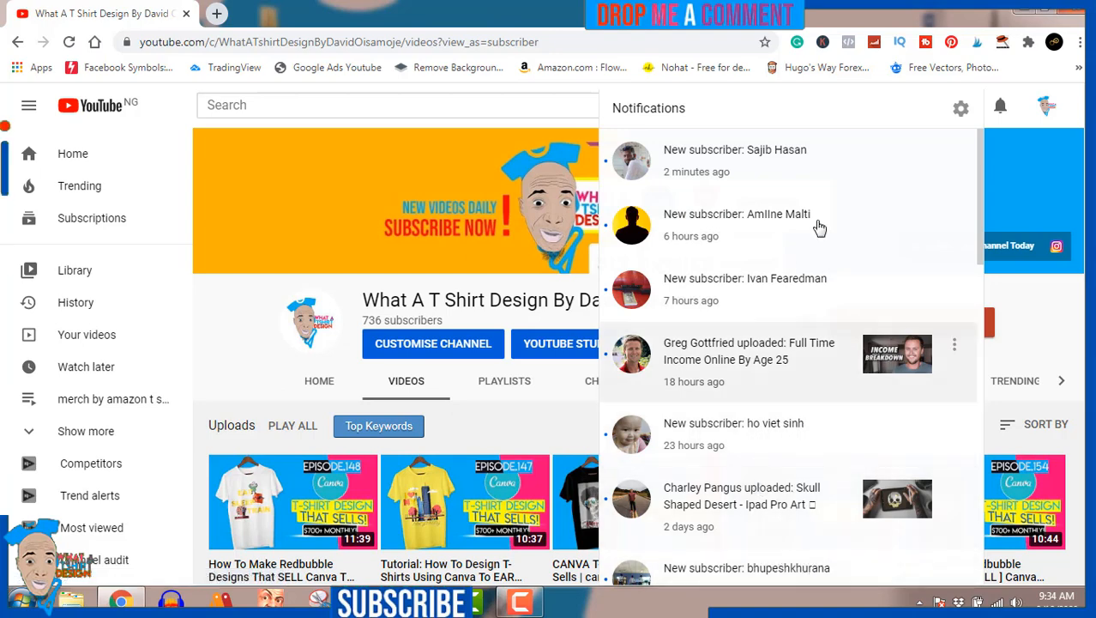
left_click(1051, 105)
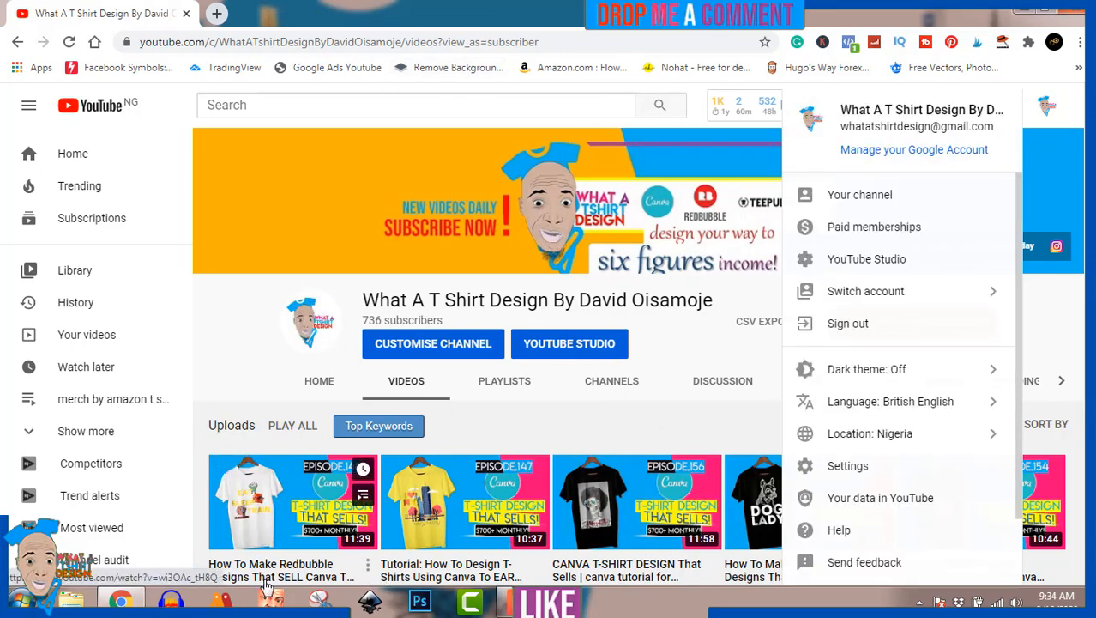
- Open Canva in a new browser tab and create a blank custom design of 4500 × 5400 px
left_click(217, 14)
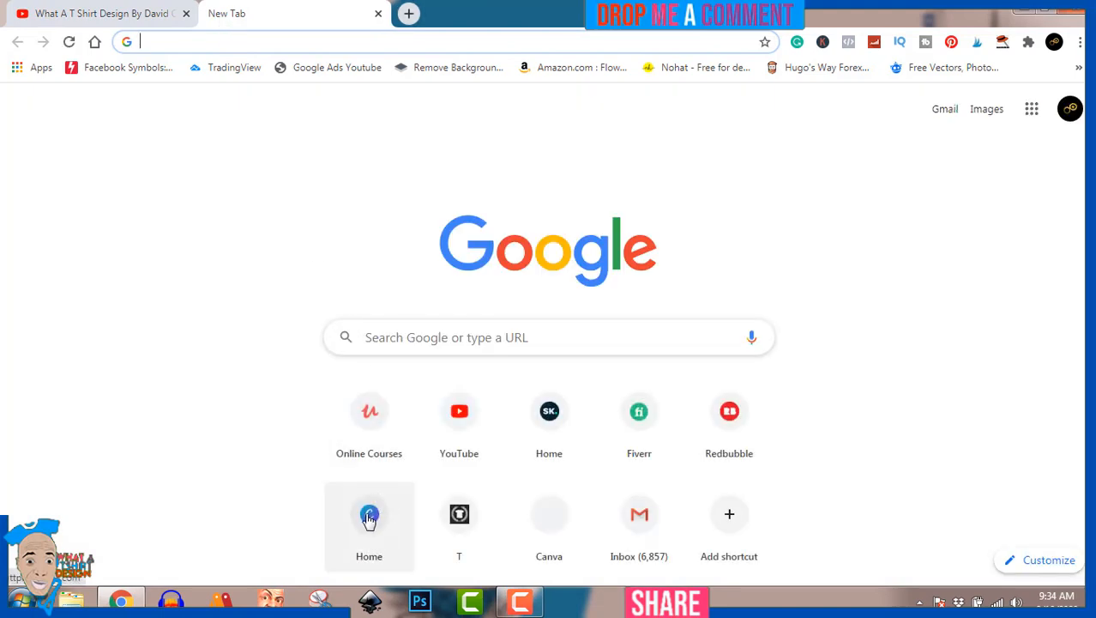
left_click(369, 517)
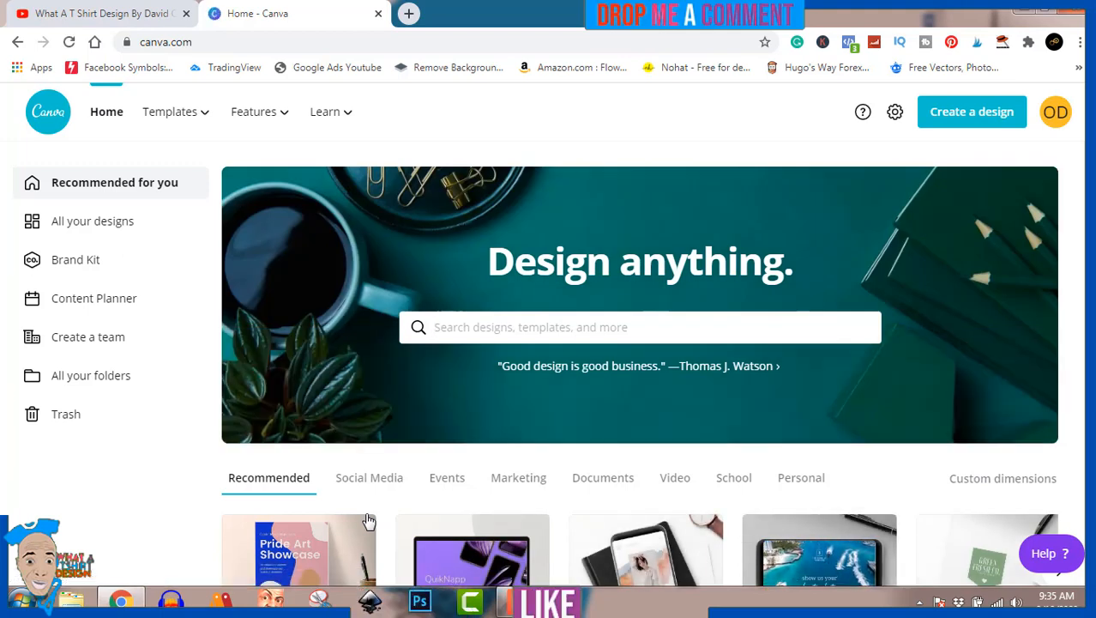
left_click(974, 119)
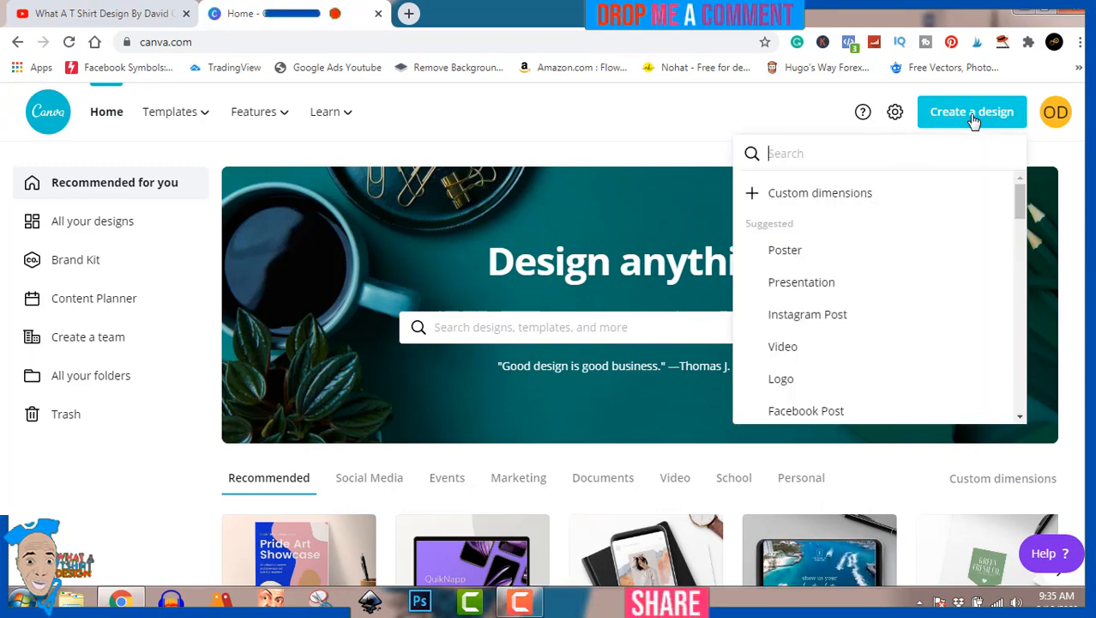
left_click(862, 196)
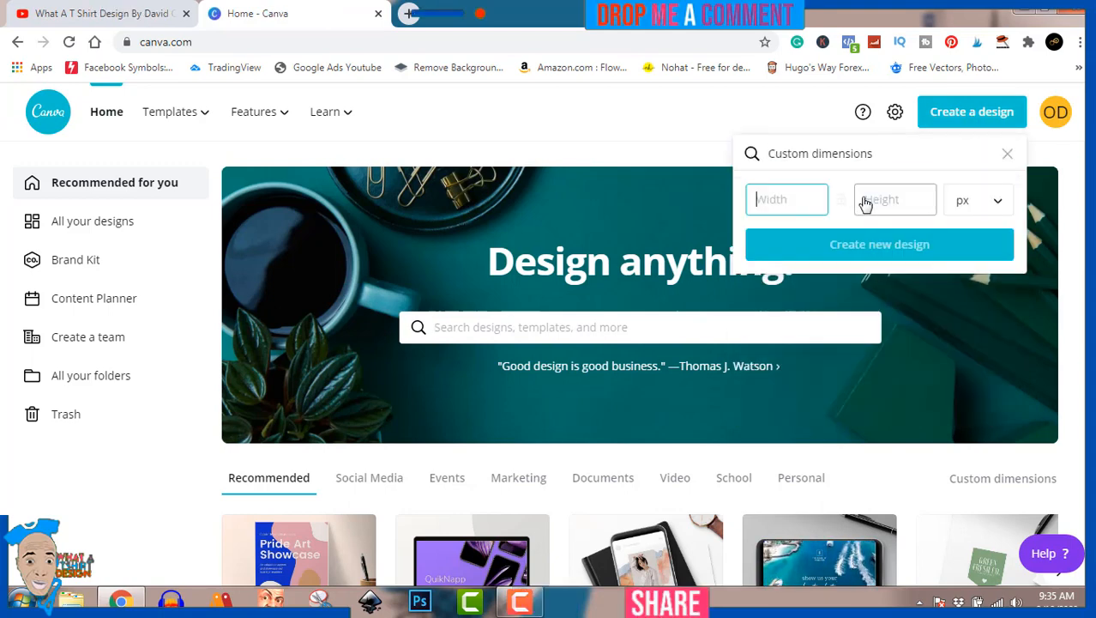
type("45")
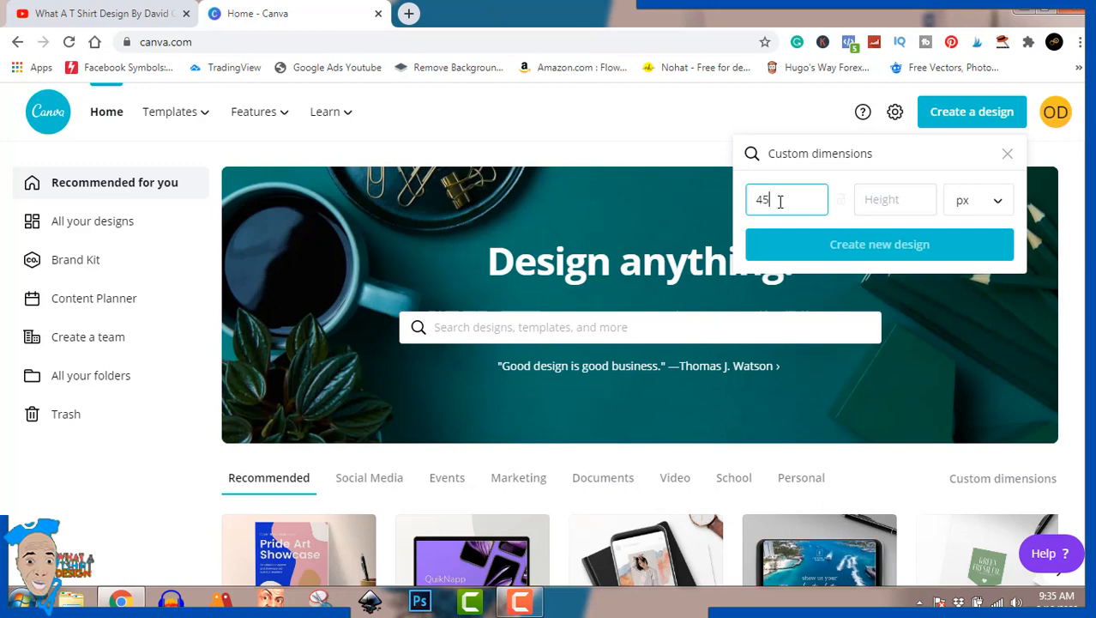
type("00")
left_click(878, 197)
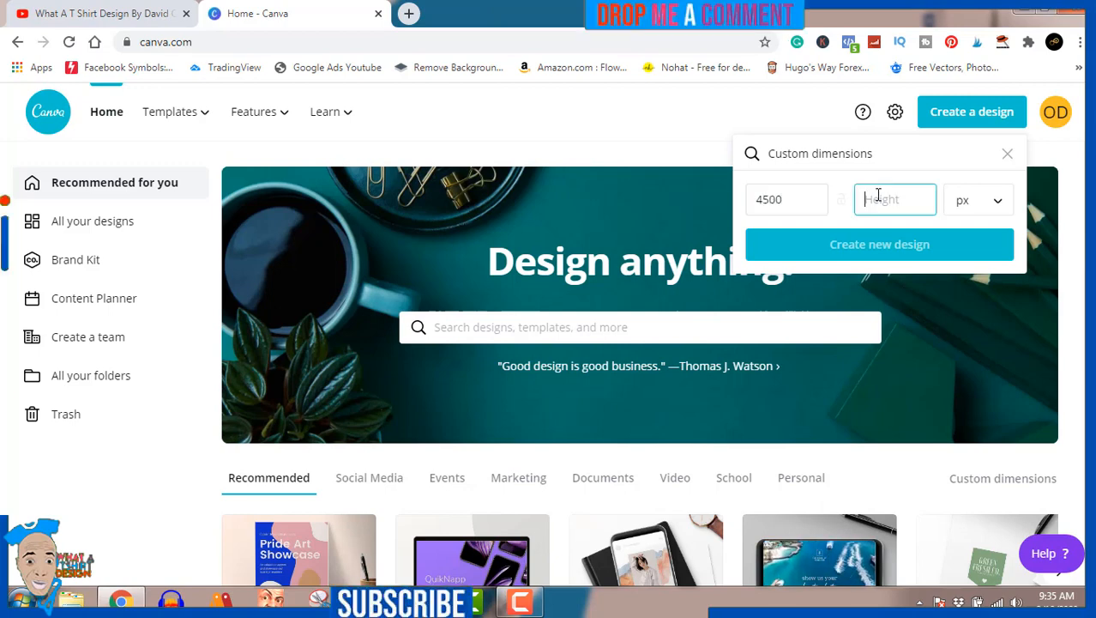
type("5400")
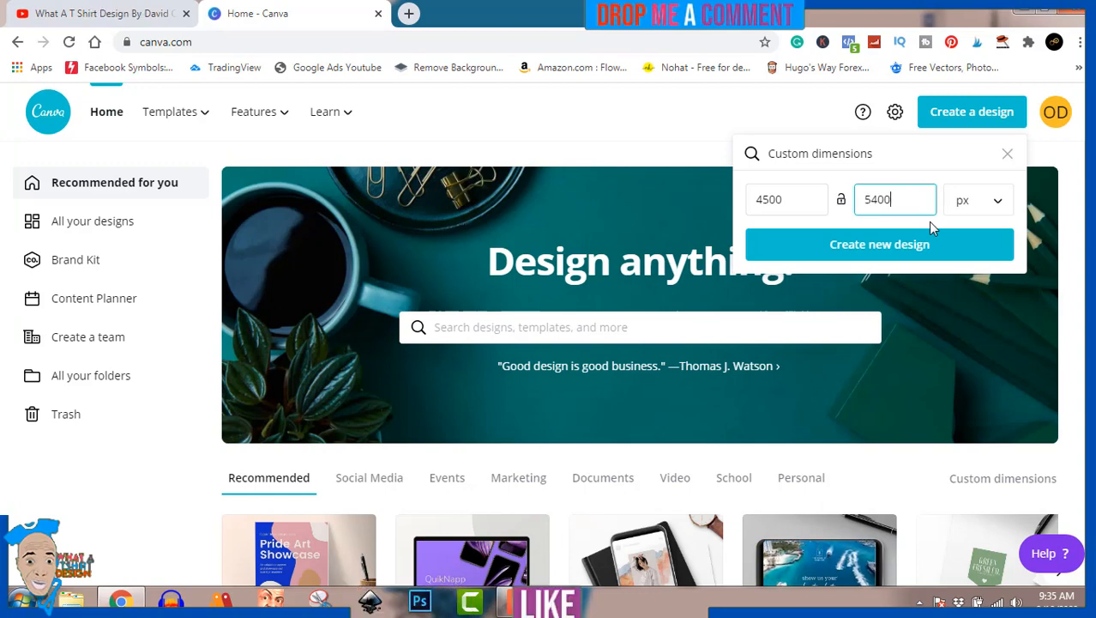
left_click(943, 256)
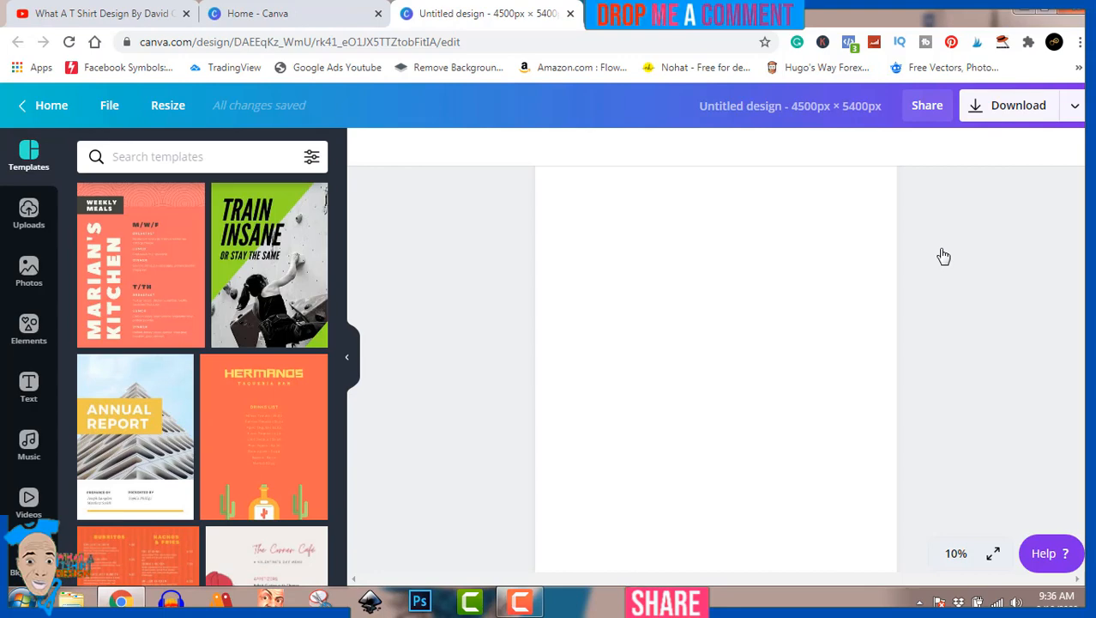
- Search the elements library for "gun" using the recent search
left_click(29, 339)
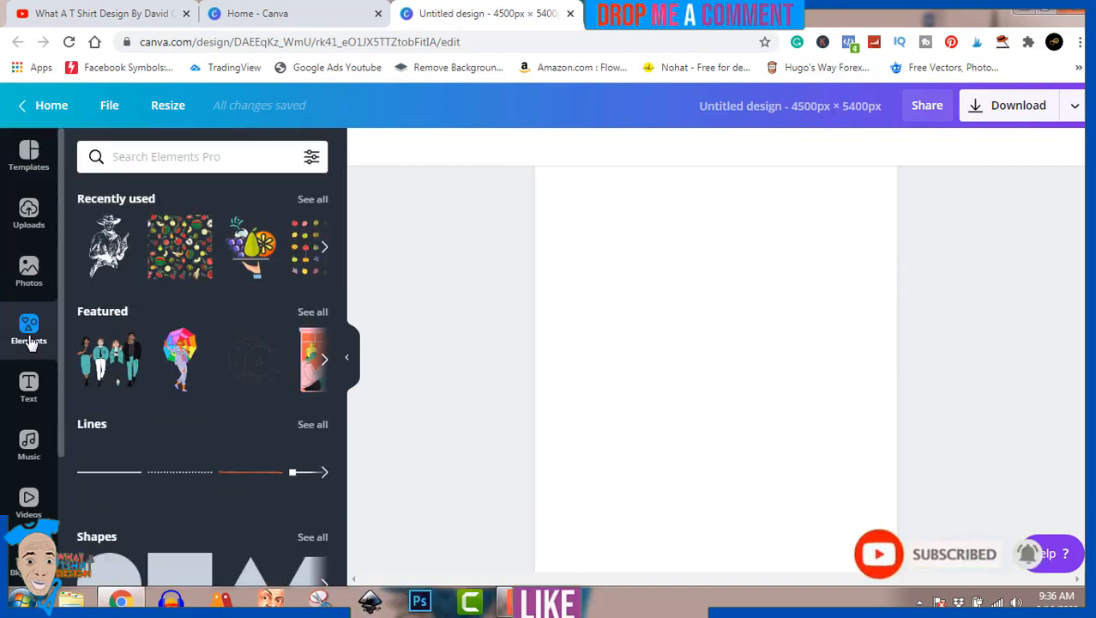
left_click(156, 160)
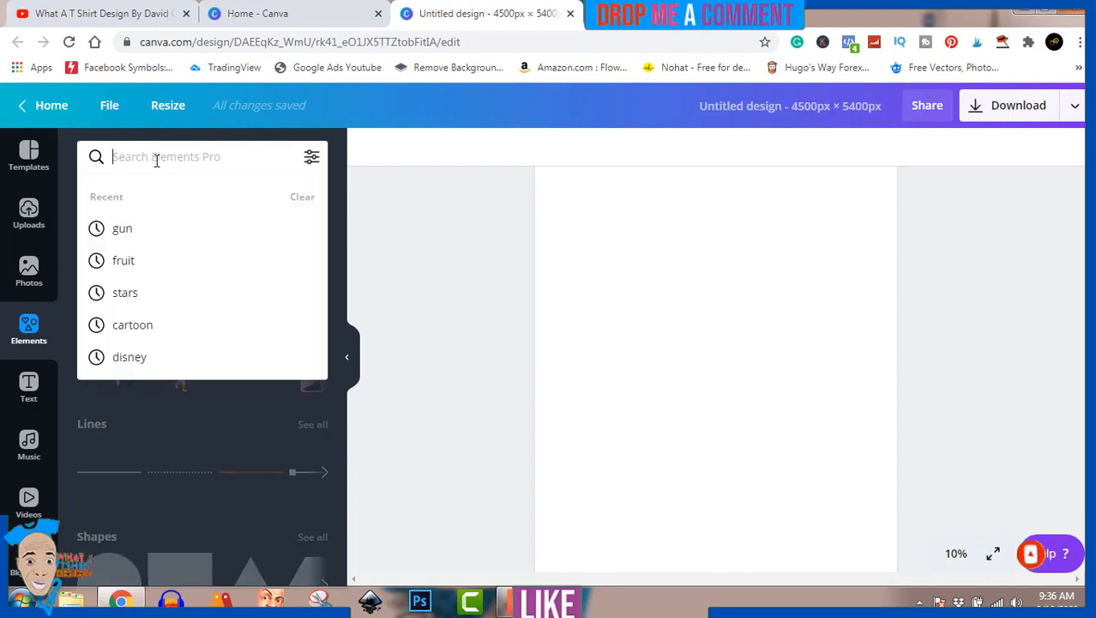
left_click(134, 238)
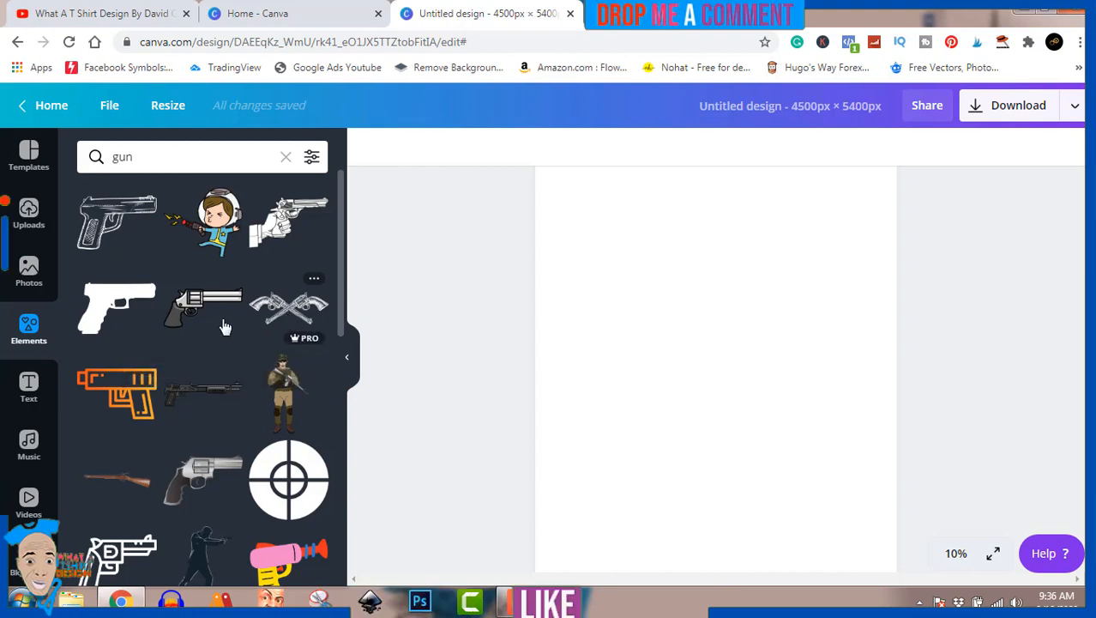
- Browse the gun graphics in the elements search results for one that suits the T-shirt design
scroll(221, 322, "down", 3)
scroll(220, 327, "down", 4)
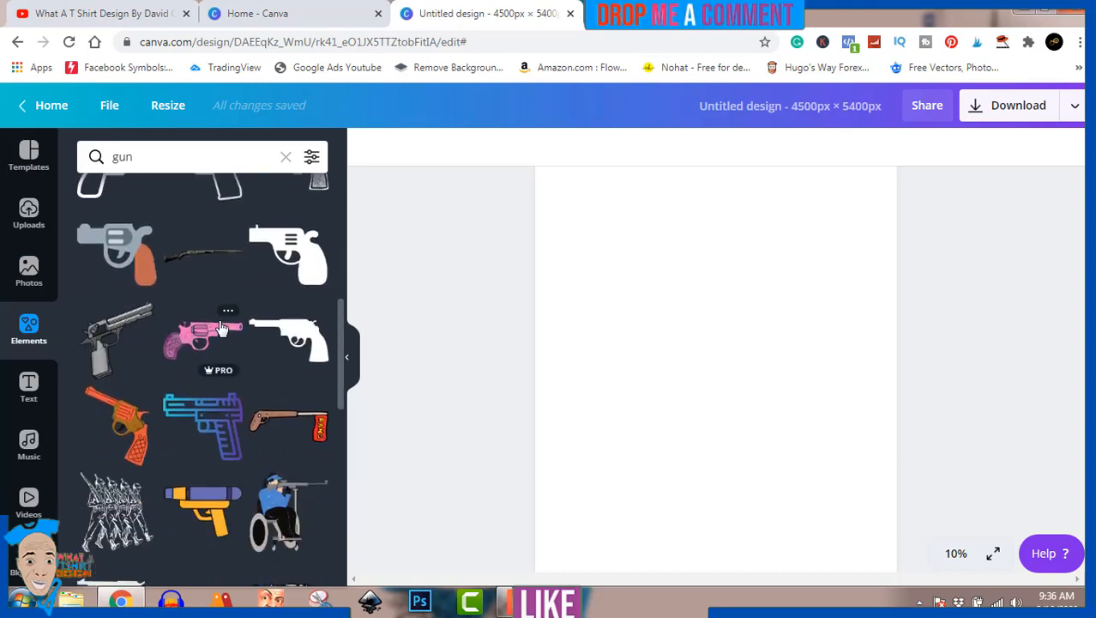
scroll(220, 327, "down", 7)
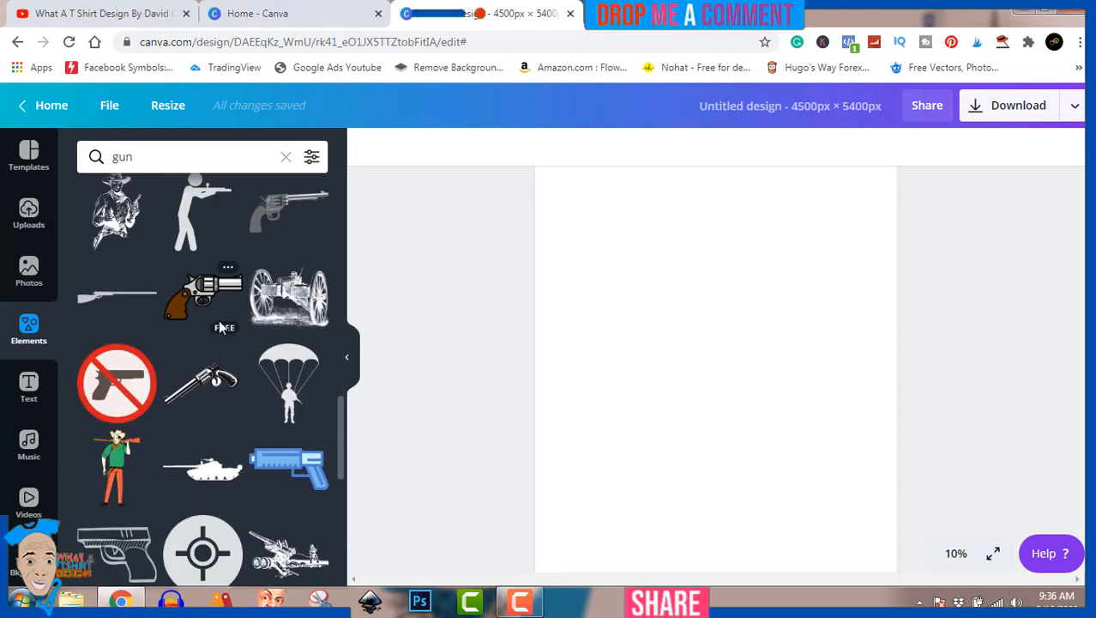
scroll(221, 326, "down", 2)
scroll(220, 327, "down", 1)
scroll(220, 327, "down", 1)
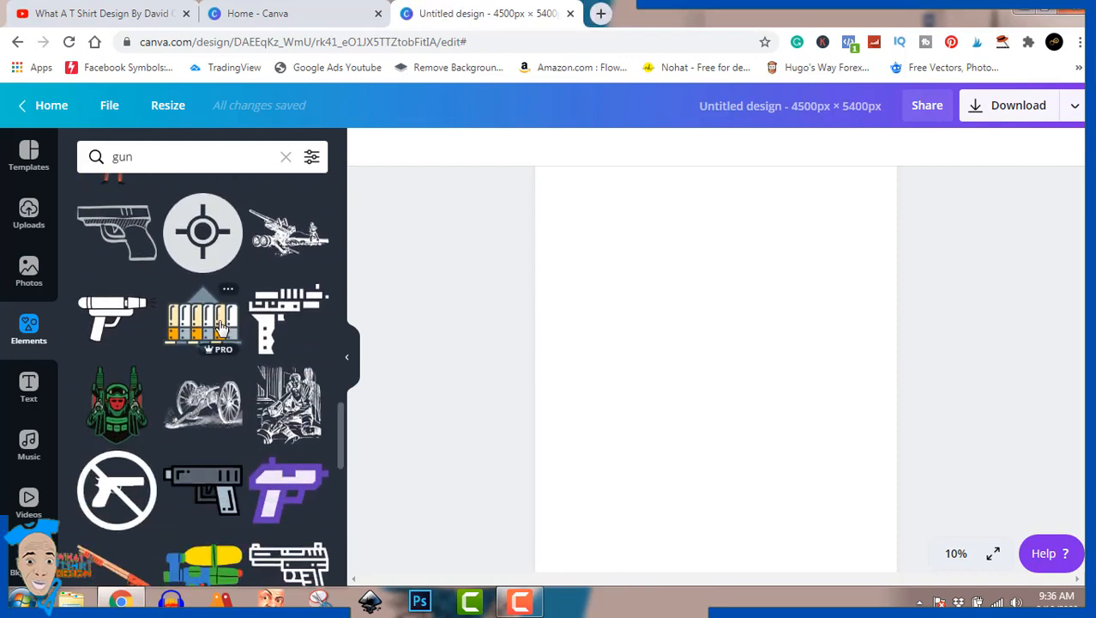
scroll(221, 327, "down", 1)
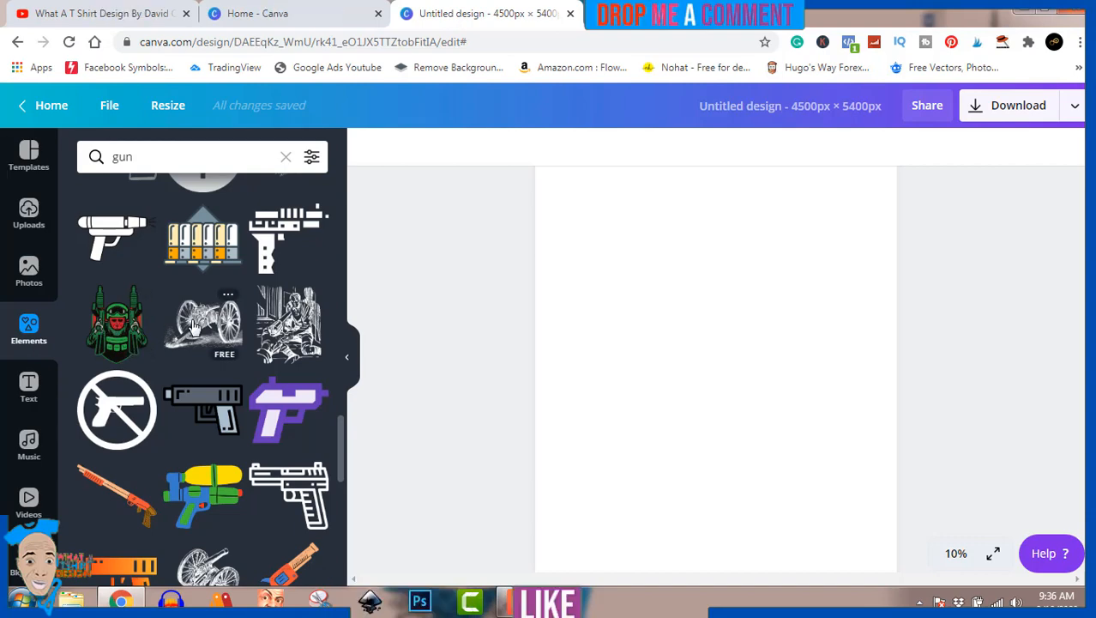
scroll(194, 327, "down", 5)
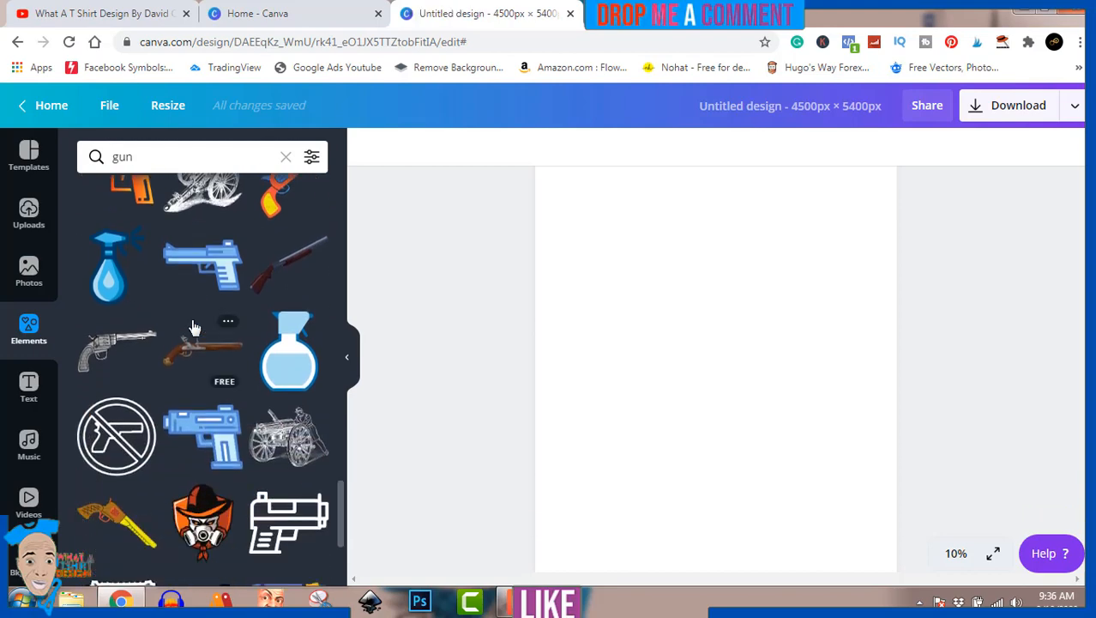
scroll(194, 327, "down", 5)
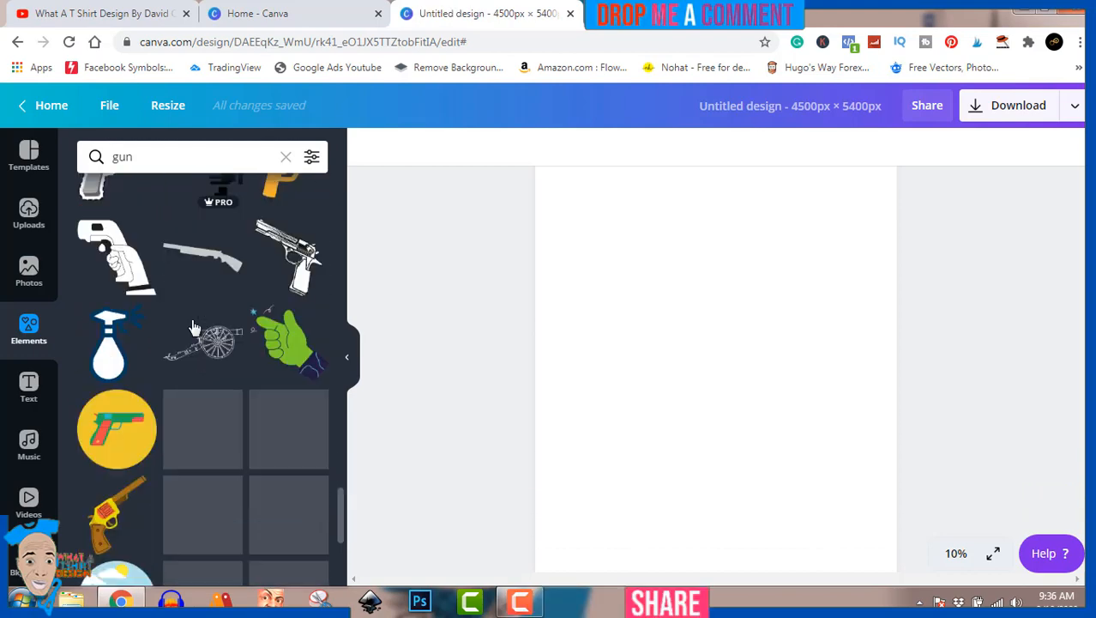
scroll(194, 327, "down", 5)
scroll(194, 327, "down", 3)
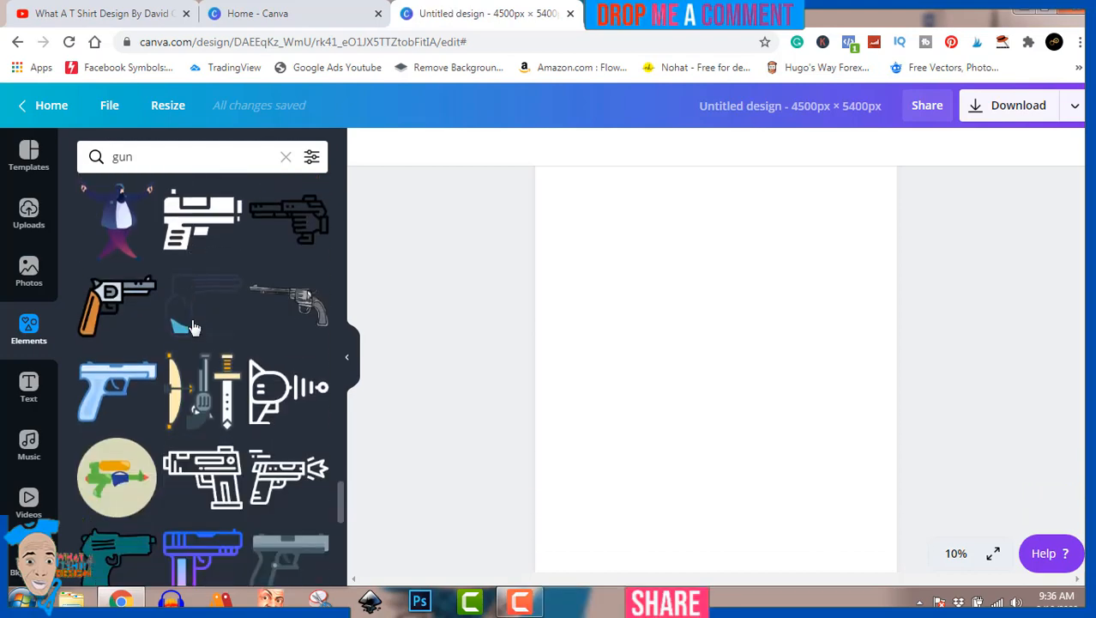
scroll(194, 327, "down", 10)
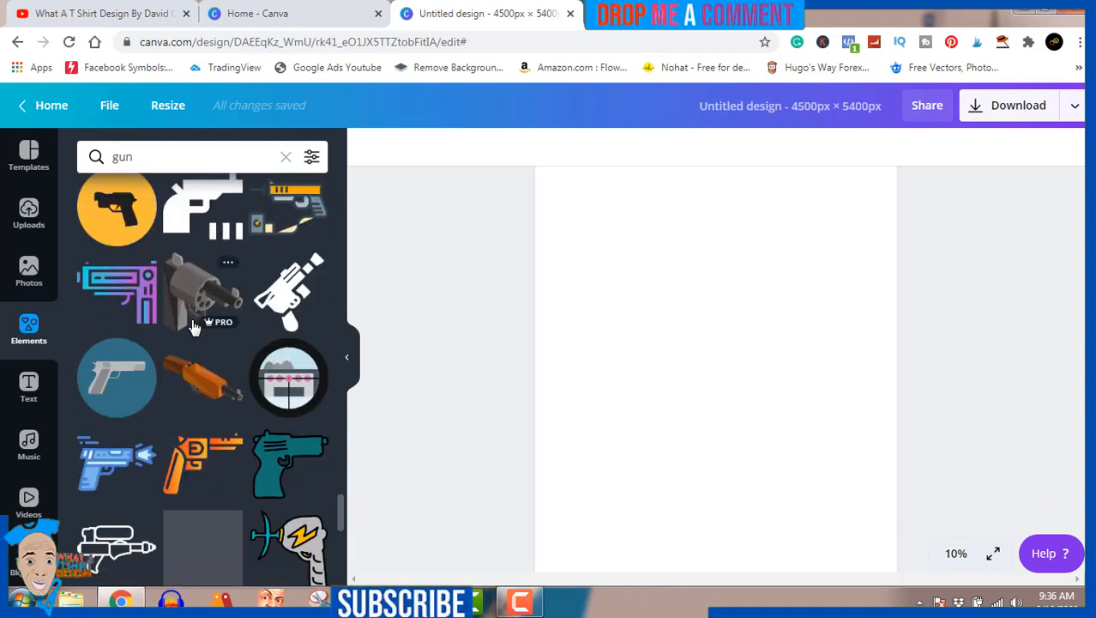
scroll(193, 327, "down", 5)
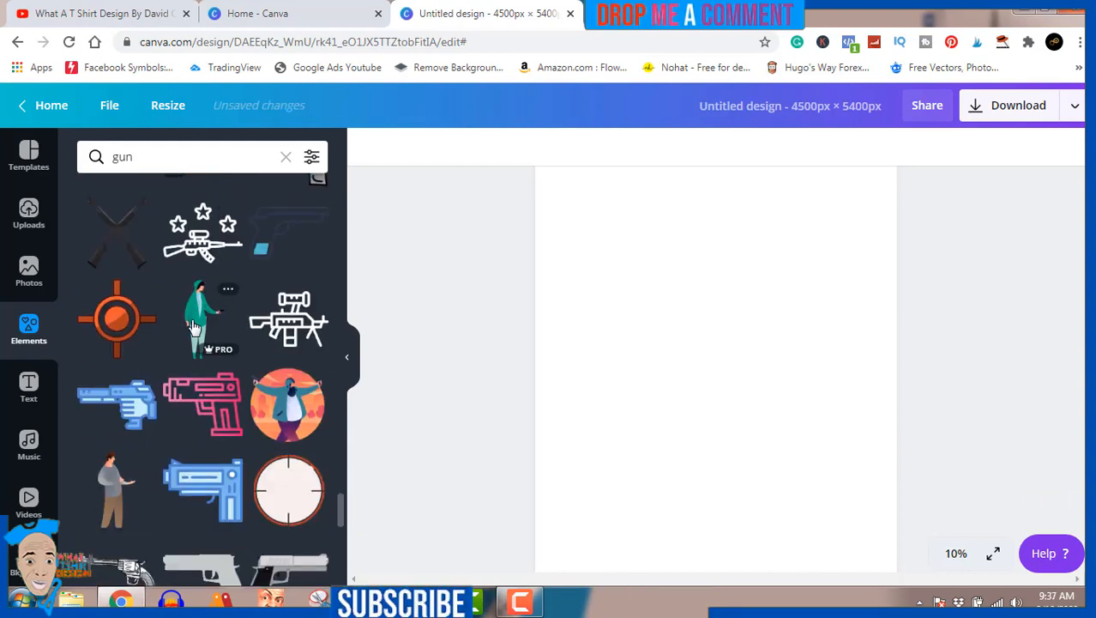
scroll(194, 327, "down", 4)
scroll(194, 327, "down", 3)
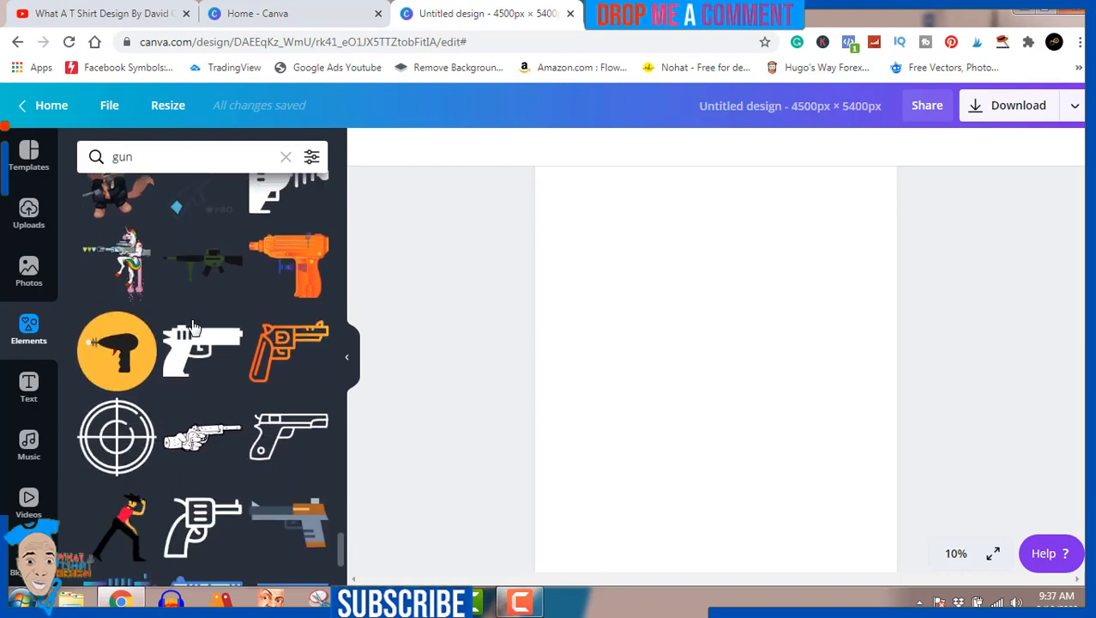
scroll(194, 326, "up", 2)
scroll(194, 327, "up", 1)
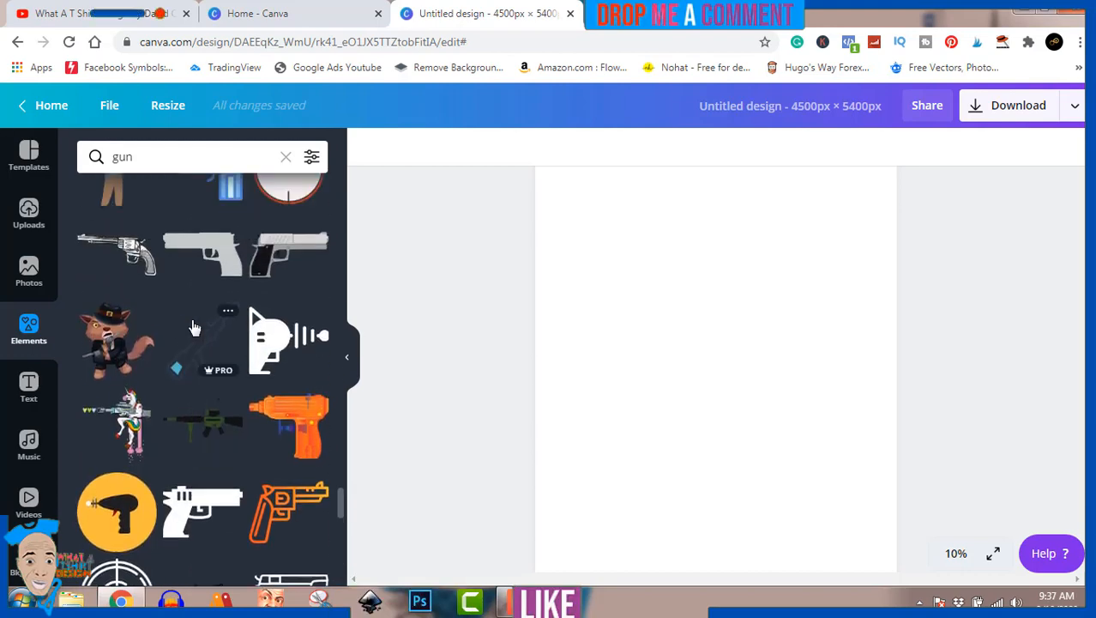
scroll(194, 327, "down", 4)
scroll(194, 327, "down", 10)
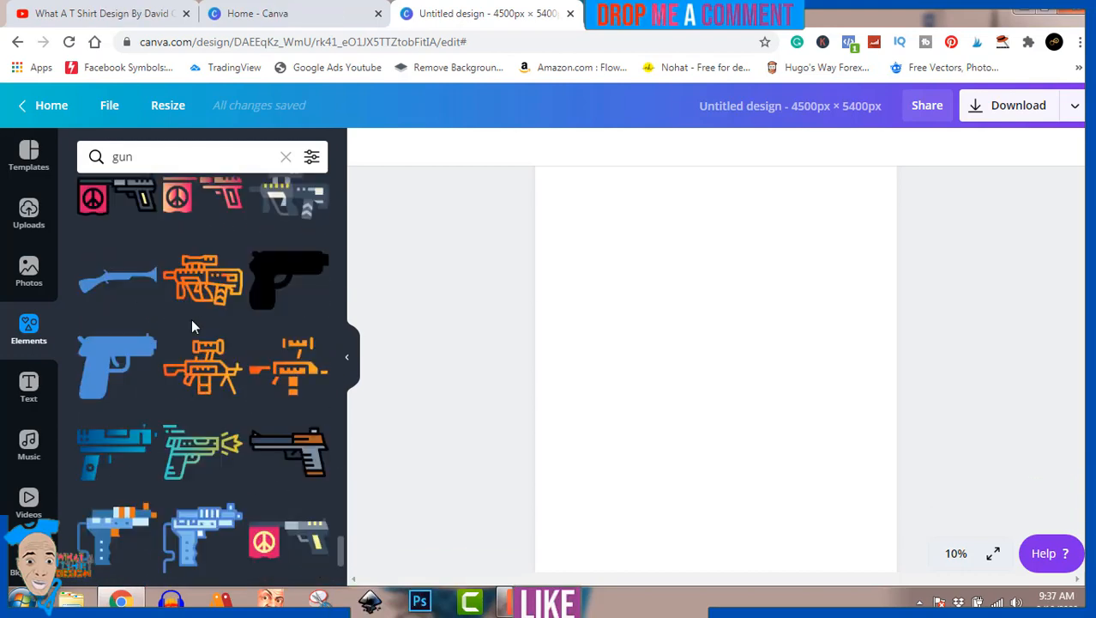
scroll(194, 327, "down", 2)
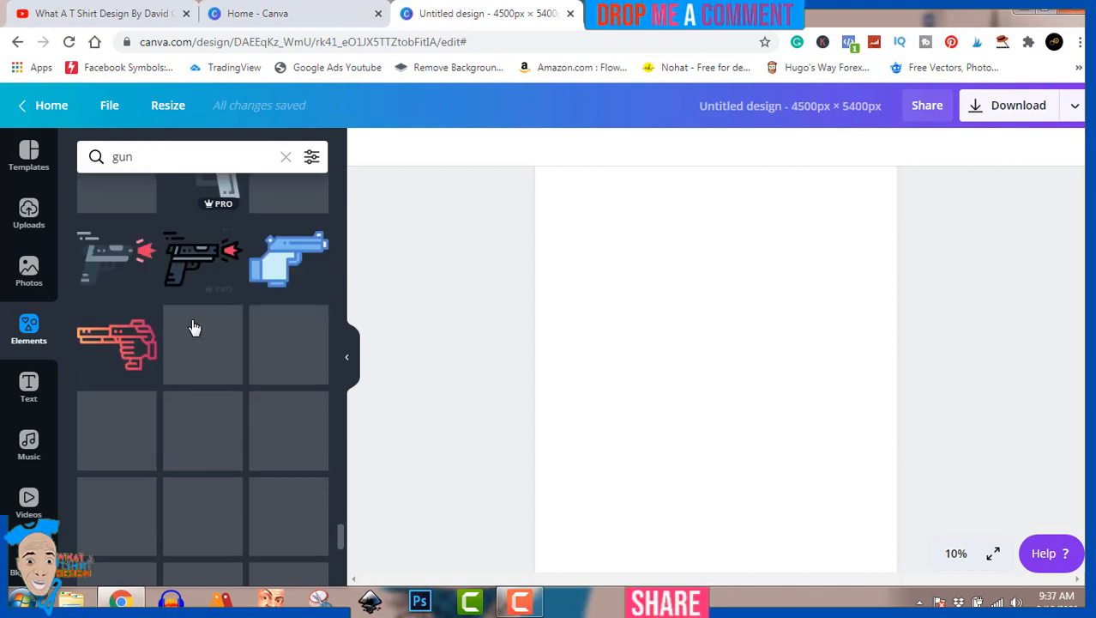
scroll(194, 327, "down", 5)
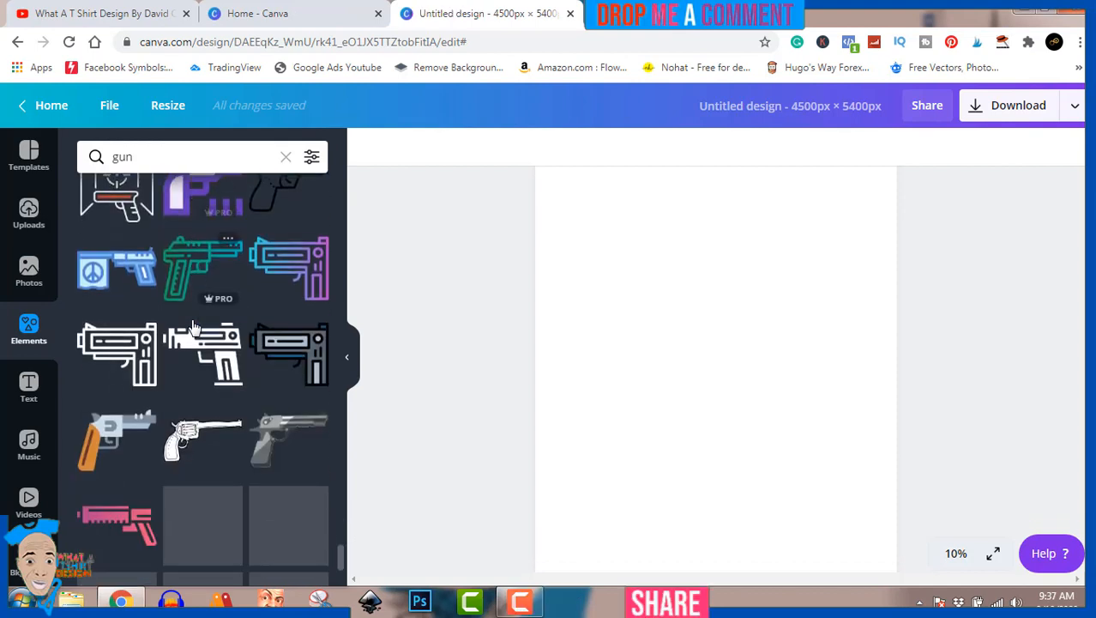
scroll(191, 318, "down", 5)
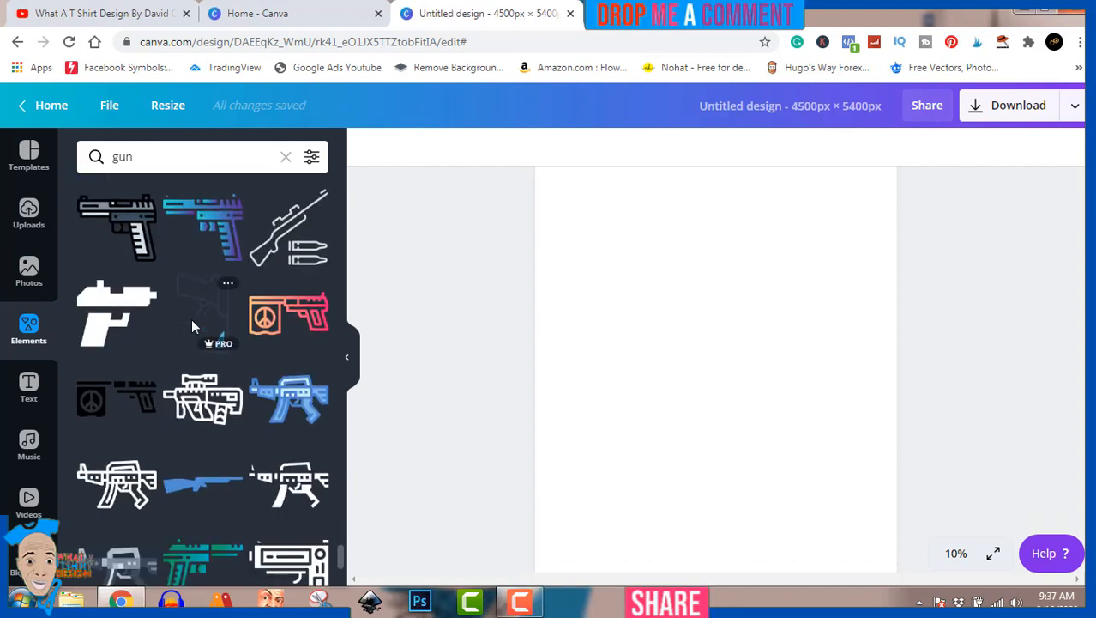
scroll(194, 326, "down", 3)
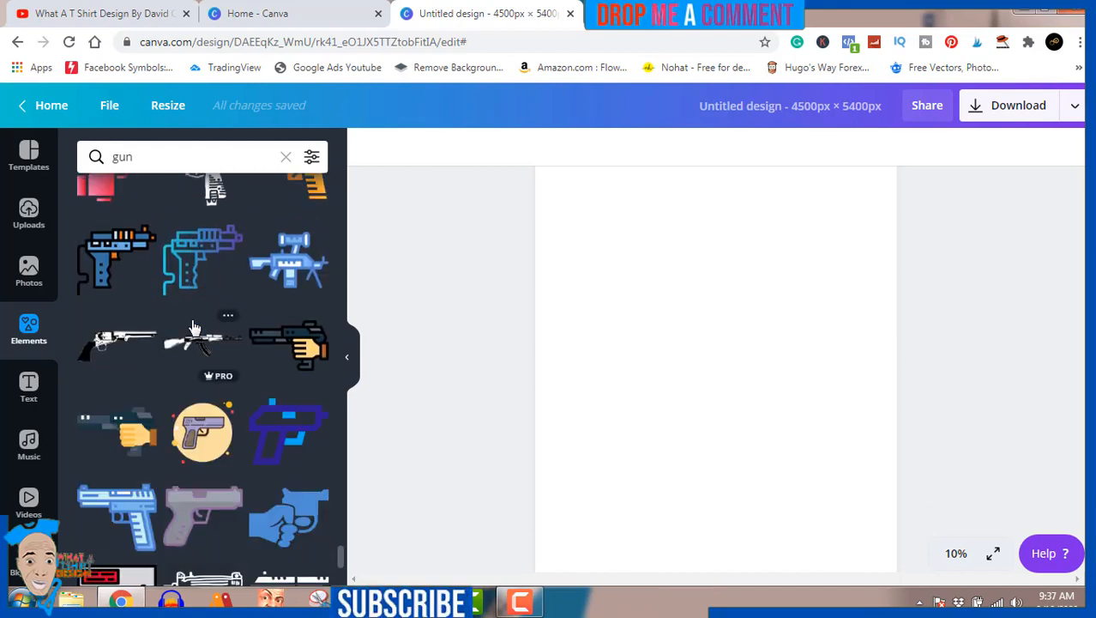
scroll(193, 324, "down", 5)
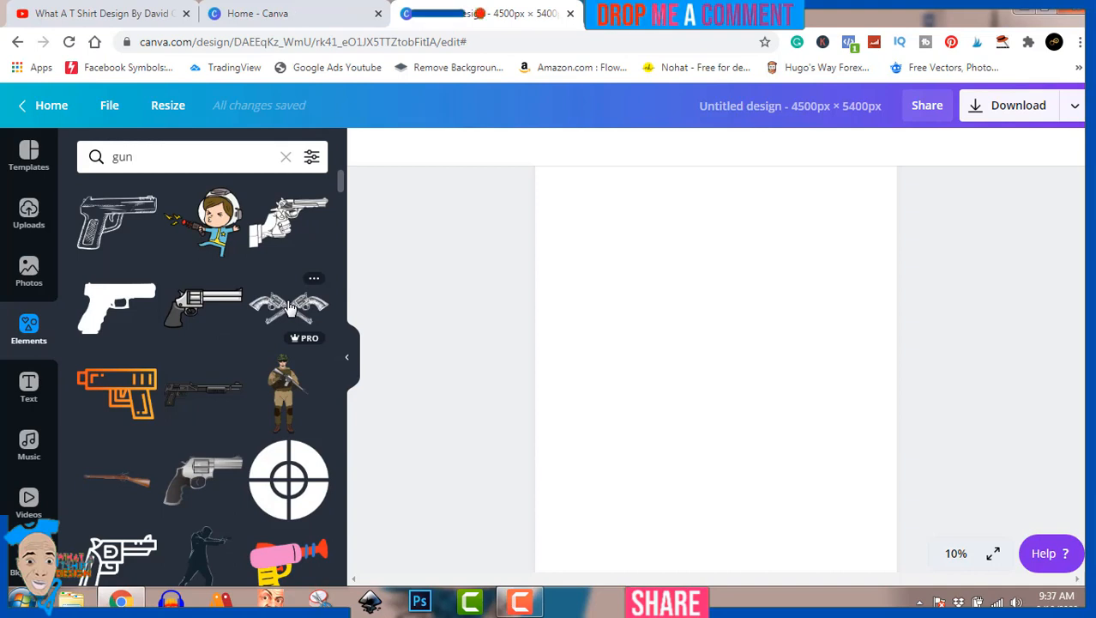
- Add the crossed revolvers graphic to the page, enlarge it to about 70% of the page width and centre it in the upper half
left_click(289, 310)
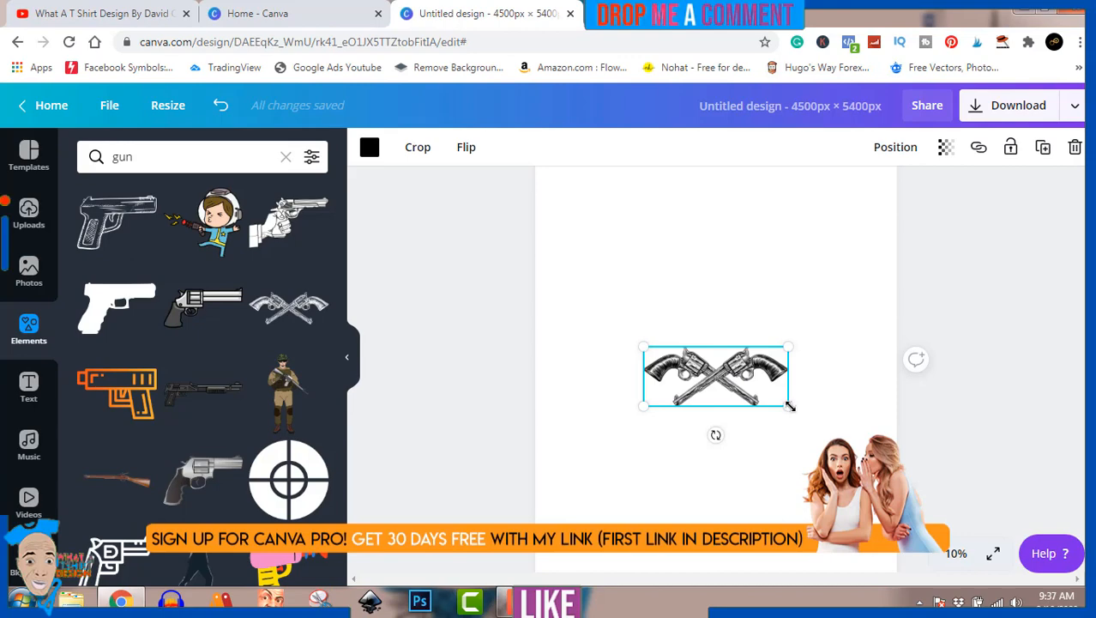
left_click_drag(788, 405, 892, 478)
left_click_drag(794, 385, 739, 300)
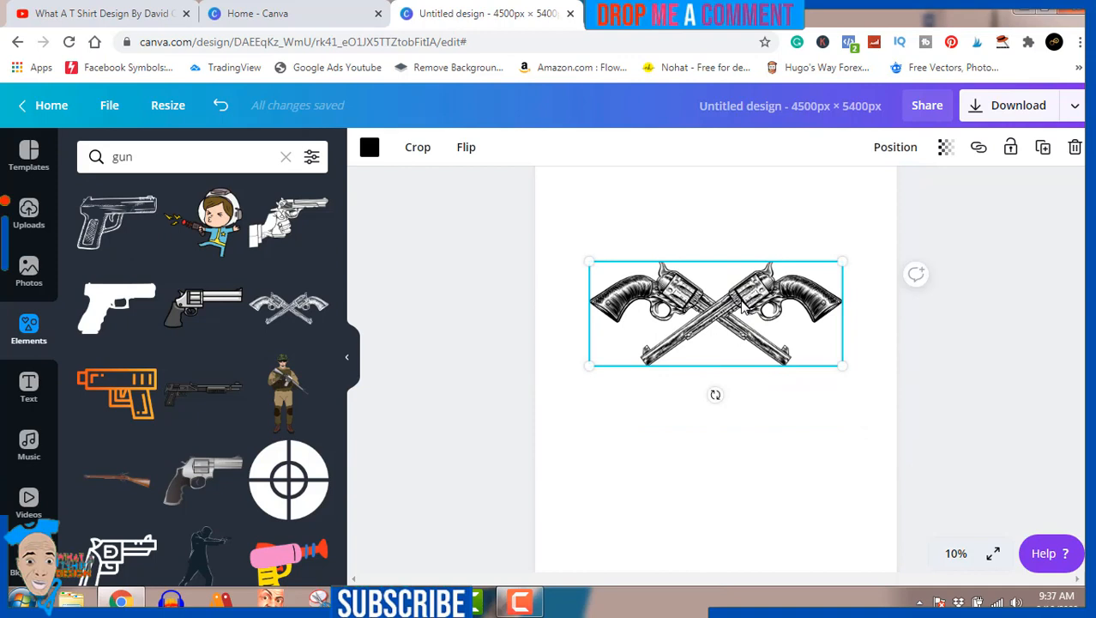
left_click(941, 384)
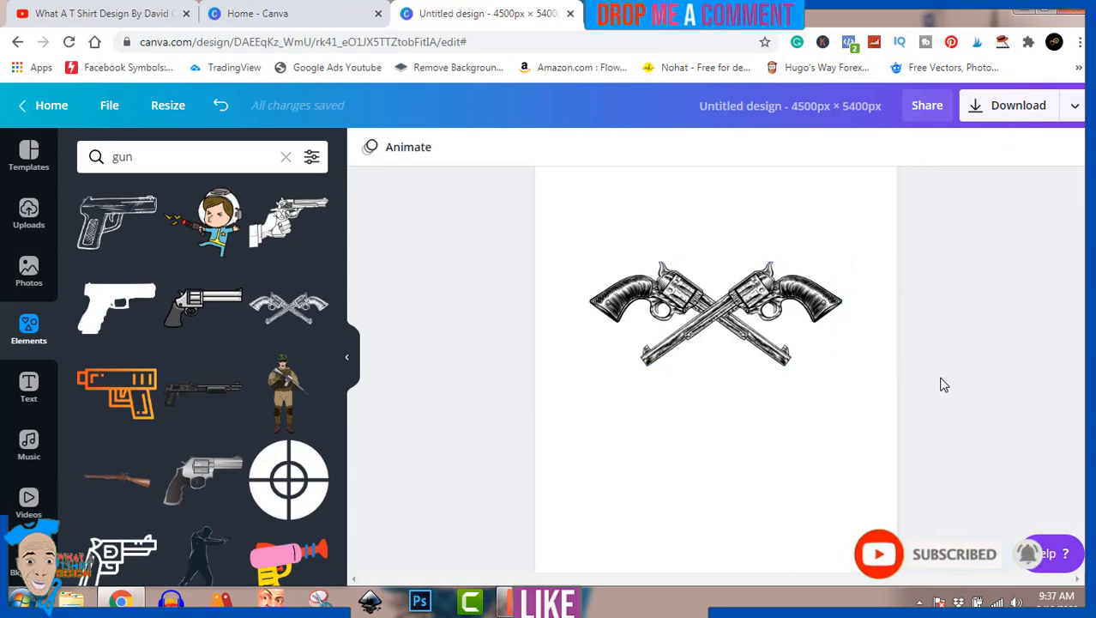
- Add a heading to the page and set its font to Intro Rust
left_click(27, 387)
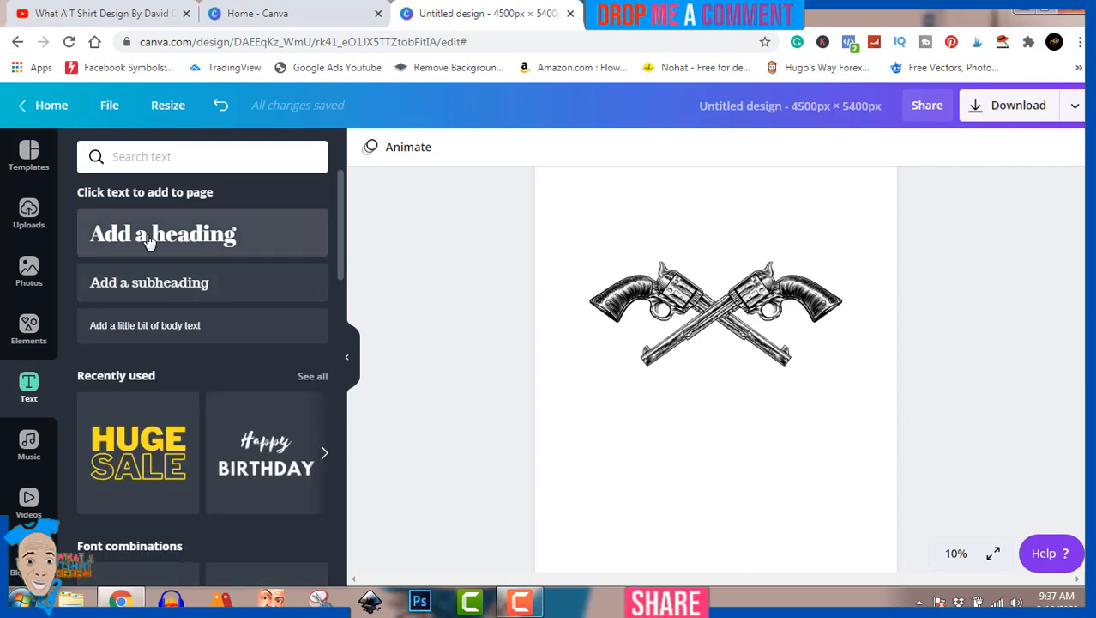
left_click(149, 241)
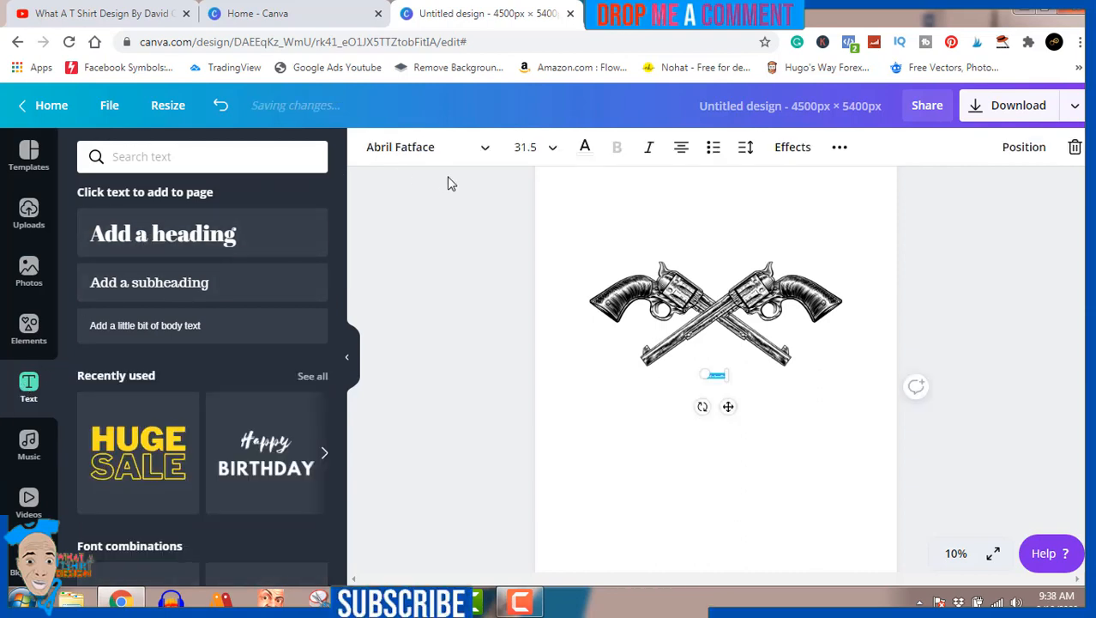
left_click(486, 148)
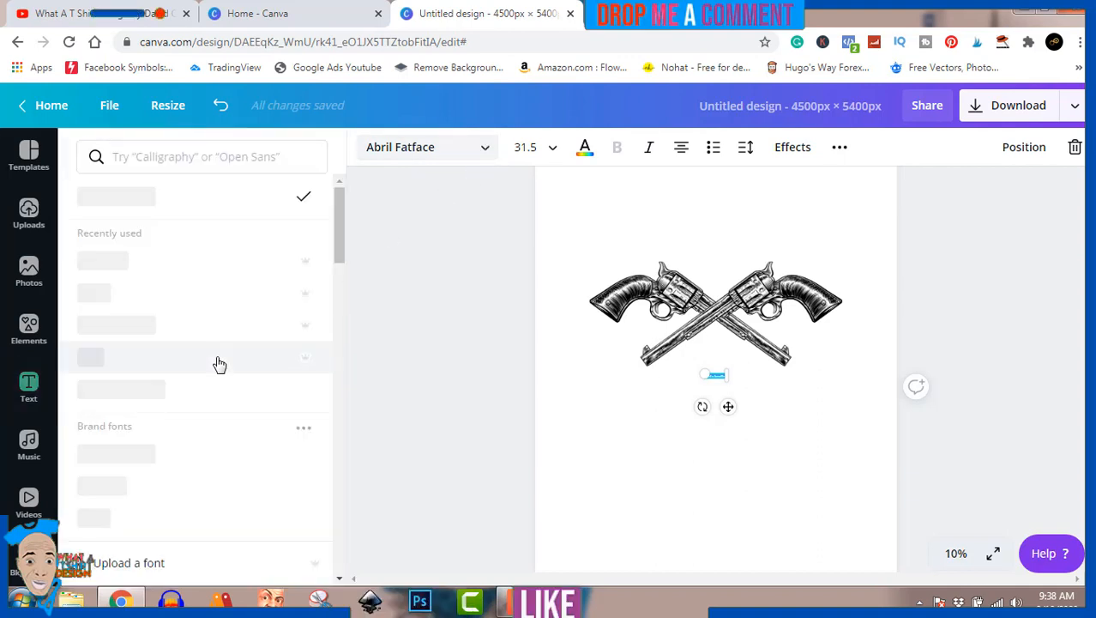
scroll(220, 365, "down", 3)
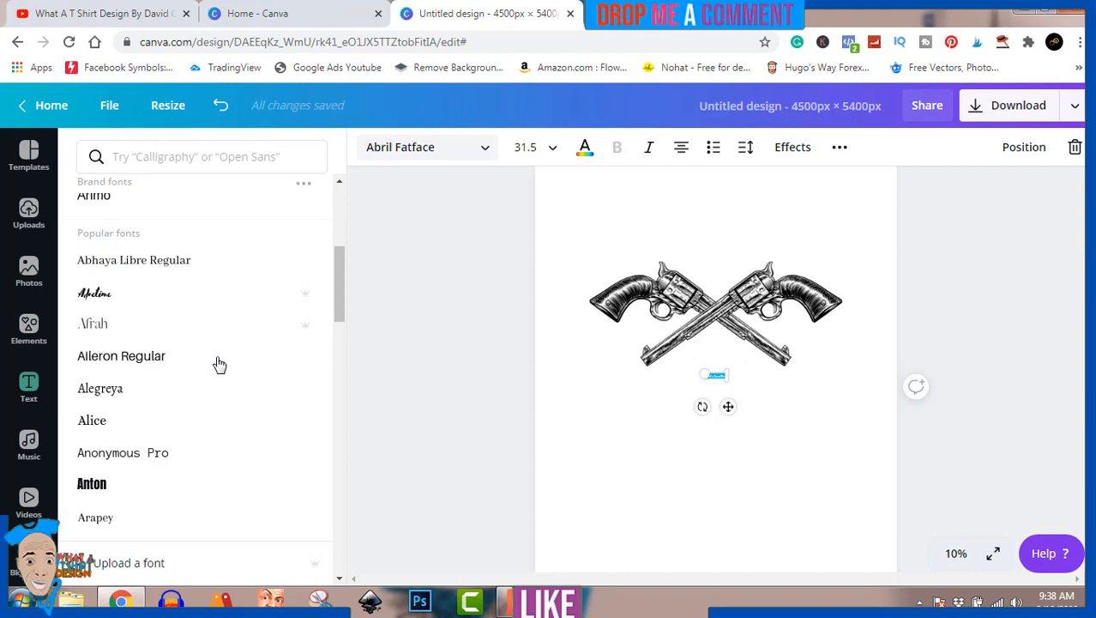
mouse_move(310, 332)
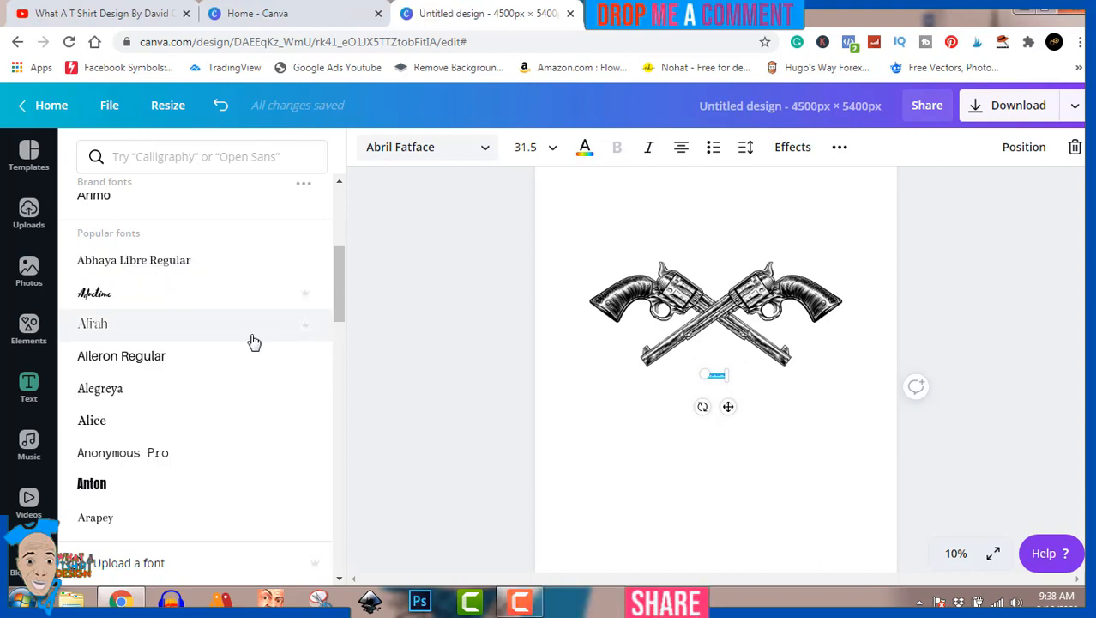
scroll(254, 341, "down", 3)
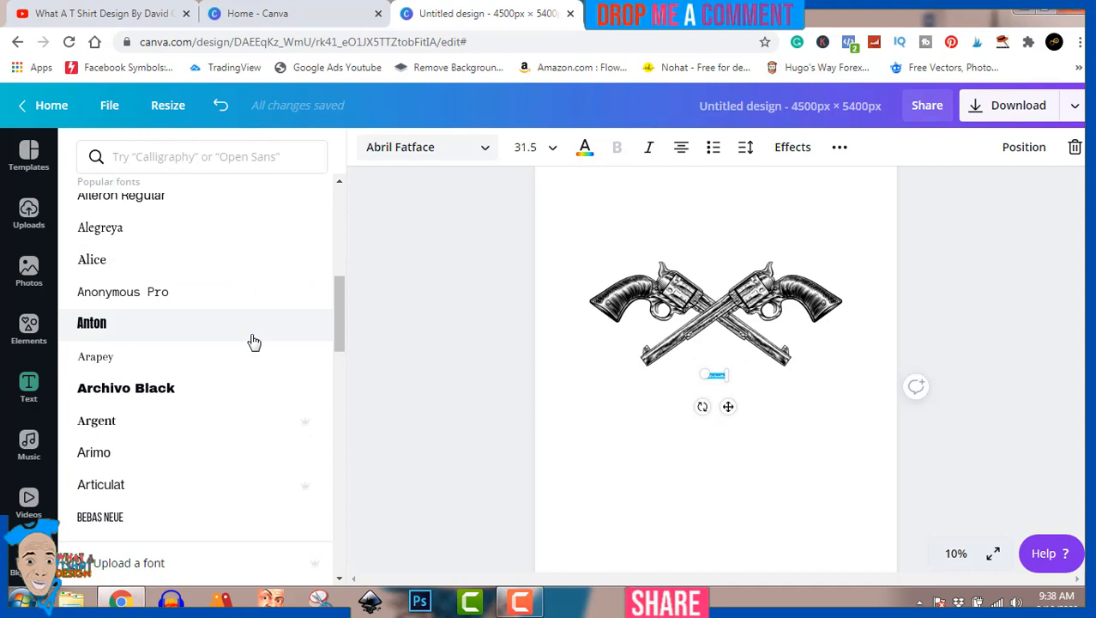
scroll(254, 341, "down", 2)
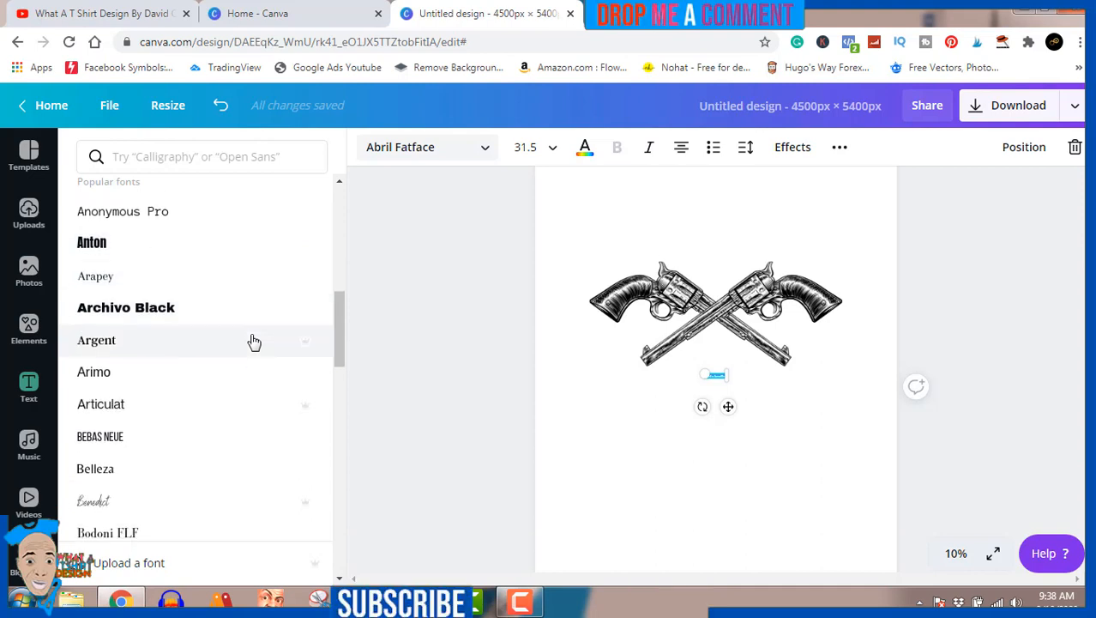
scroll(254, 342, "down", 4)
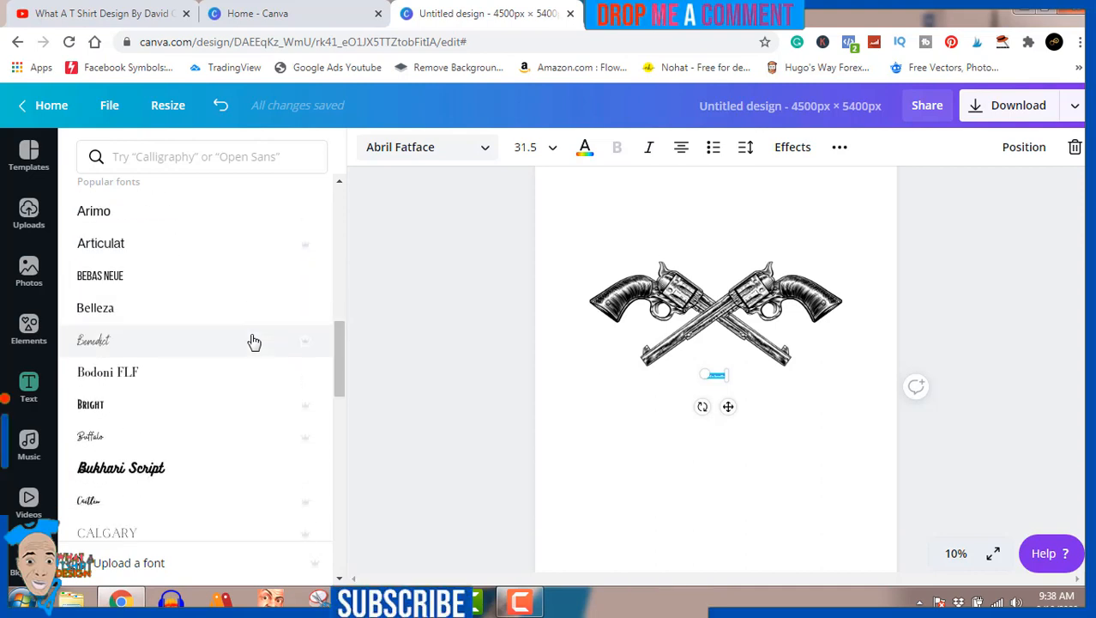
scroll(254, 342, "down", 4)
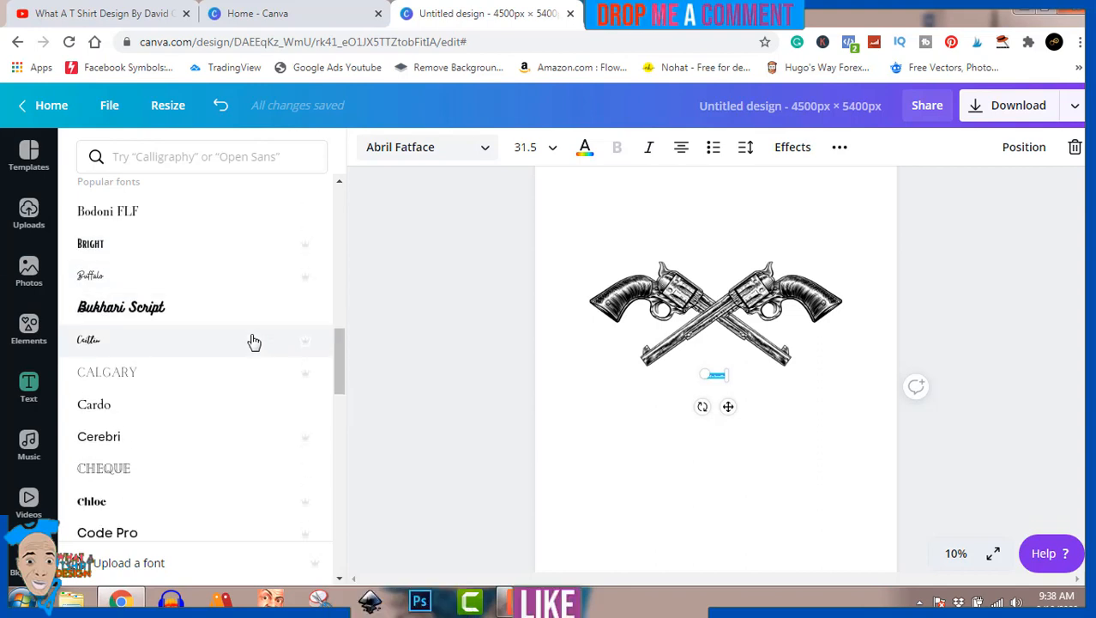
scroll(254, 342, "down", 10)
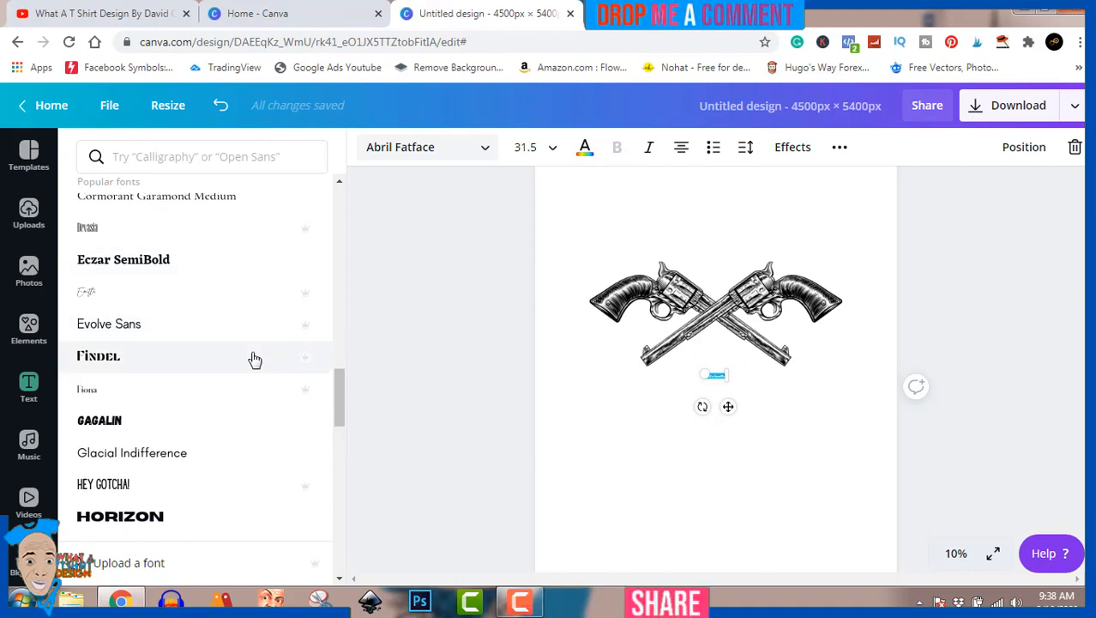
scroll(254, 360, "down", 5)
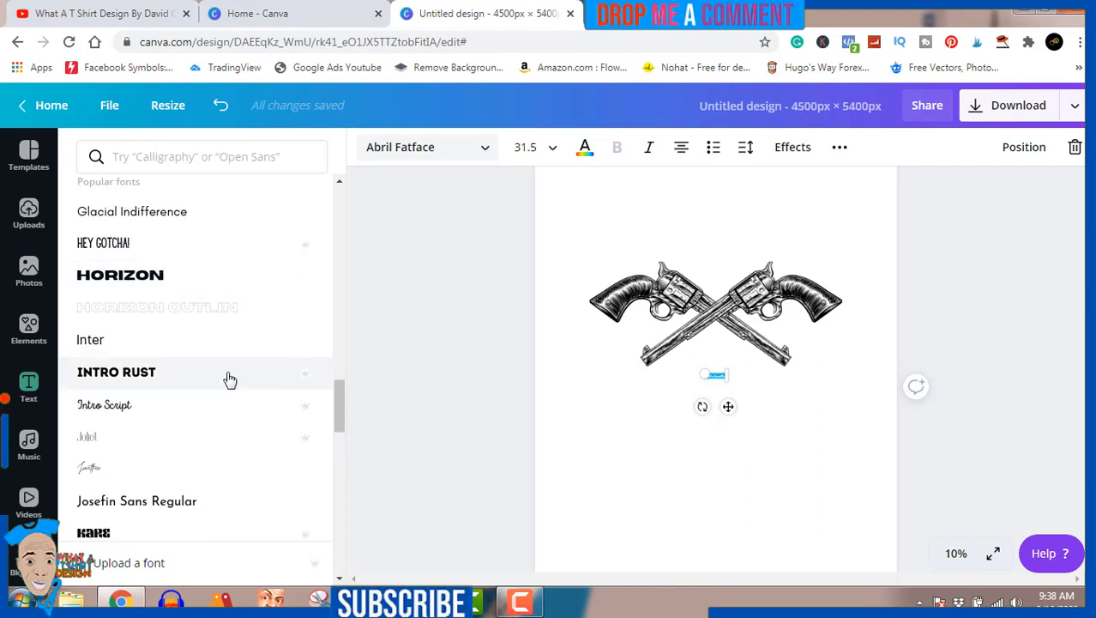
left_click(230, 379)
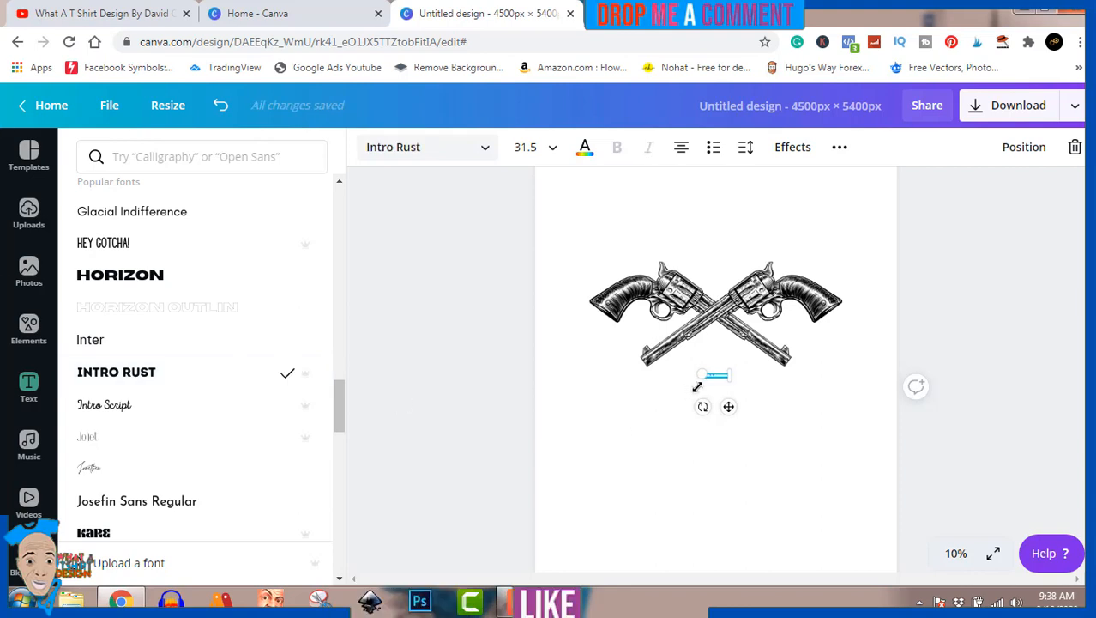
- Replace the heading text with "MY" and enlarge it to a font size of about 444
left_click_drag(632, 439, 577, 455)
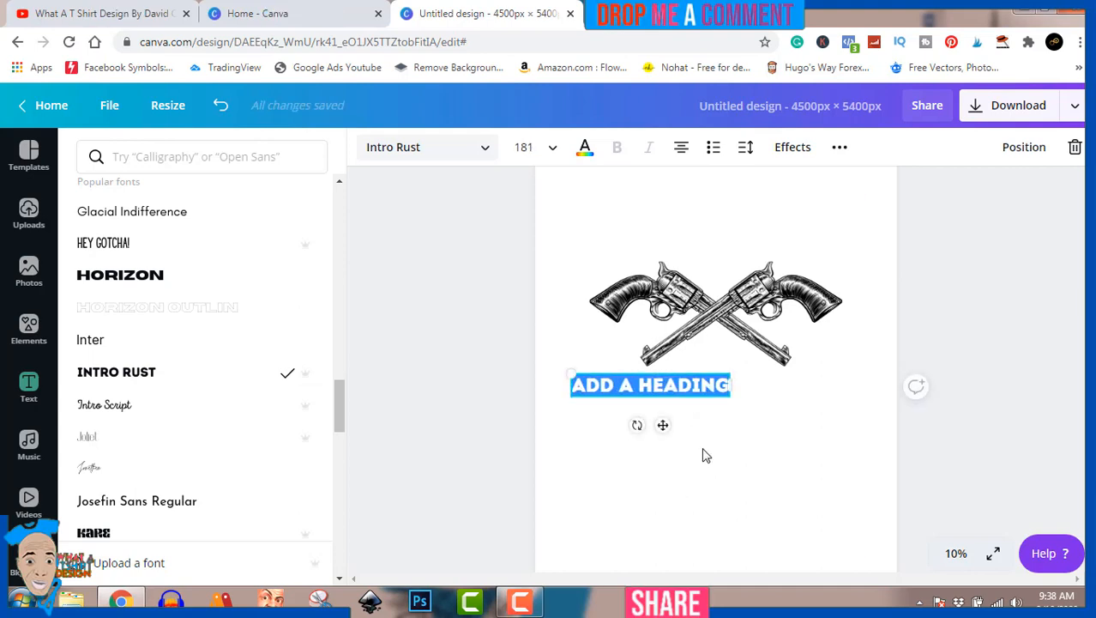
type("MY")
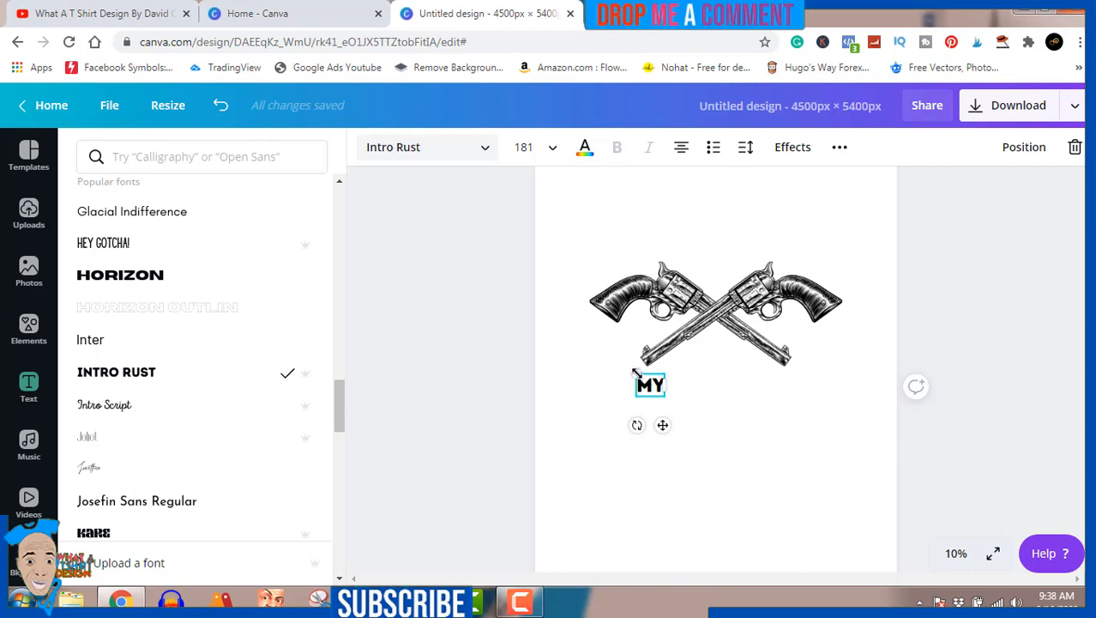
left_click_drag(635, 374, 585, 351)
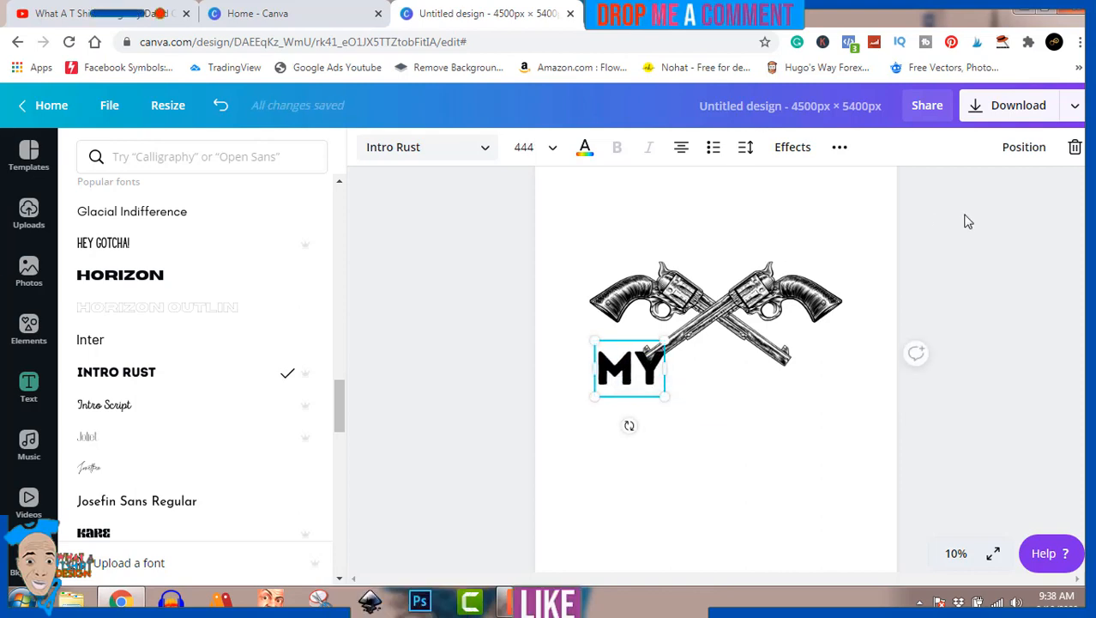
- Reduce the "MY" text to a font size of about 395 and centre it beneath the crossing of the revolver barrels
key("Escape")
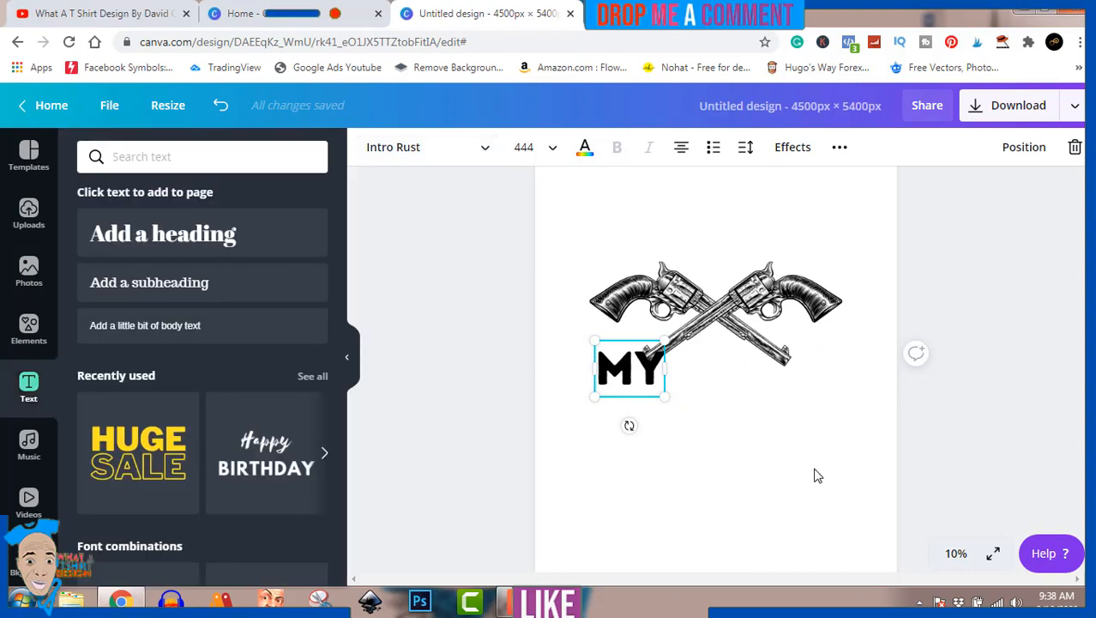
left_click(969, 424)
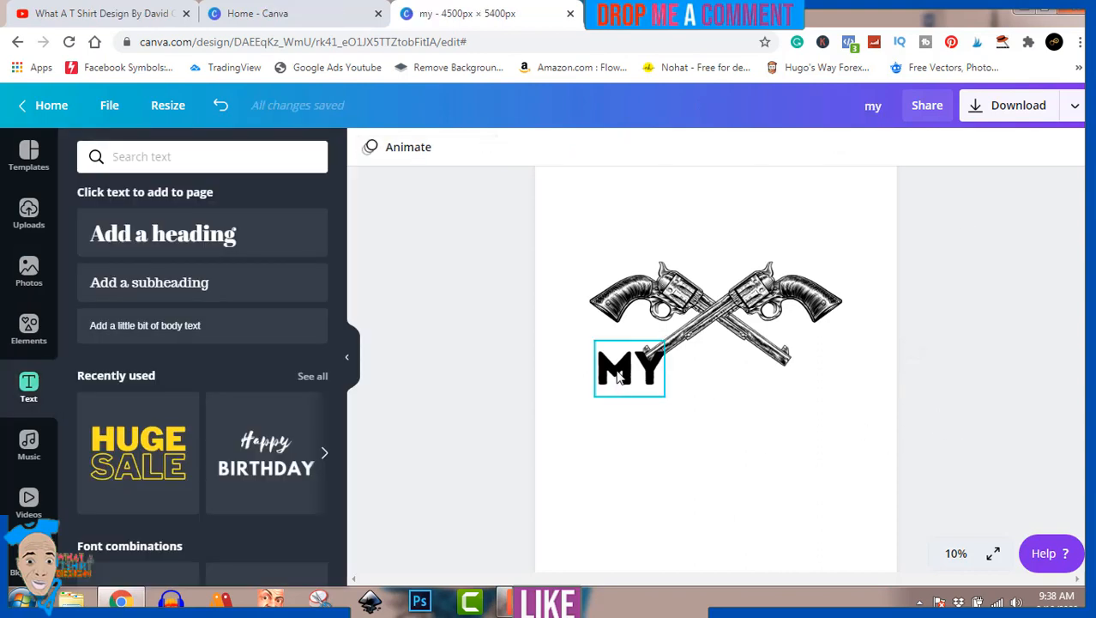
left_click_drag(618, 380, 717, 253)
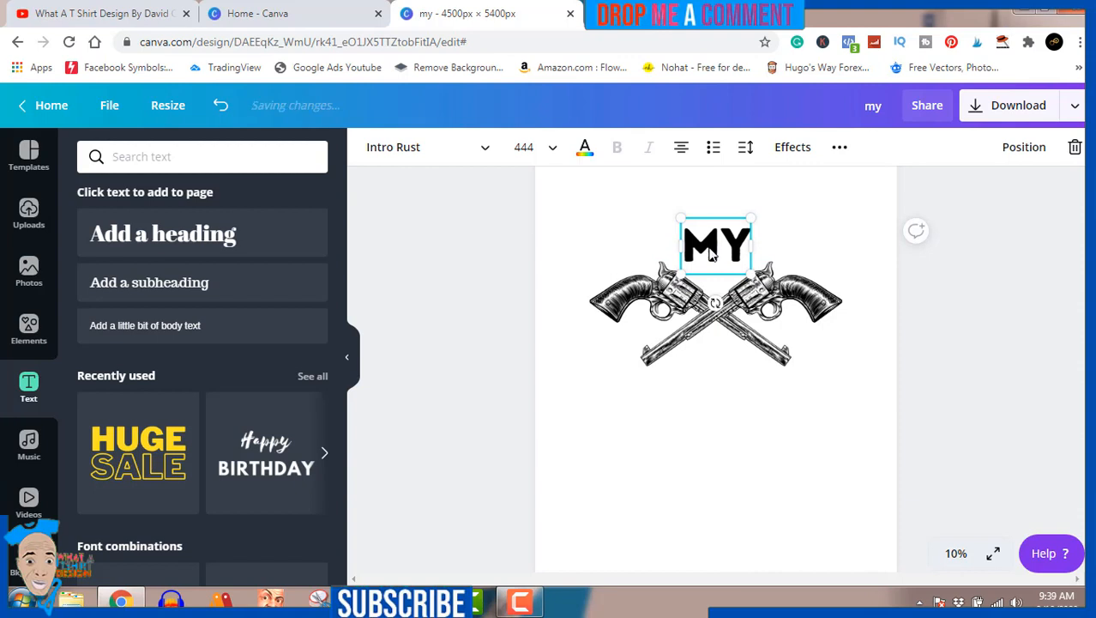
left_click_drag(710, 251, 712, 251)
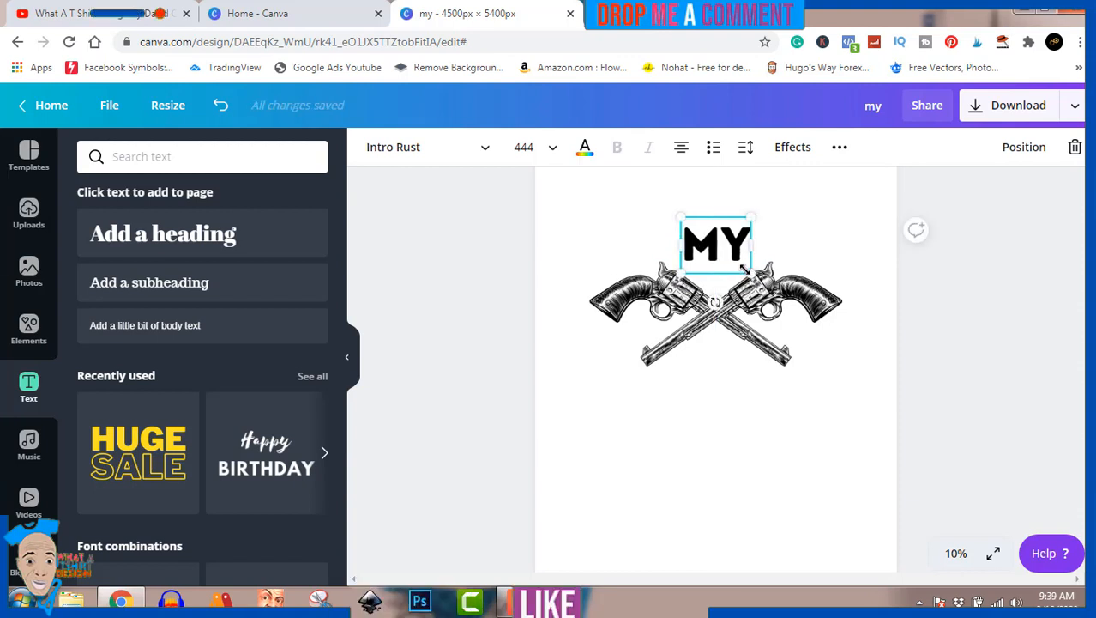
left_click_drag(751, 271, 720, 249)
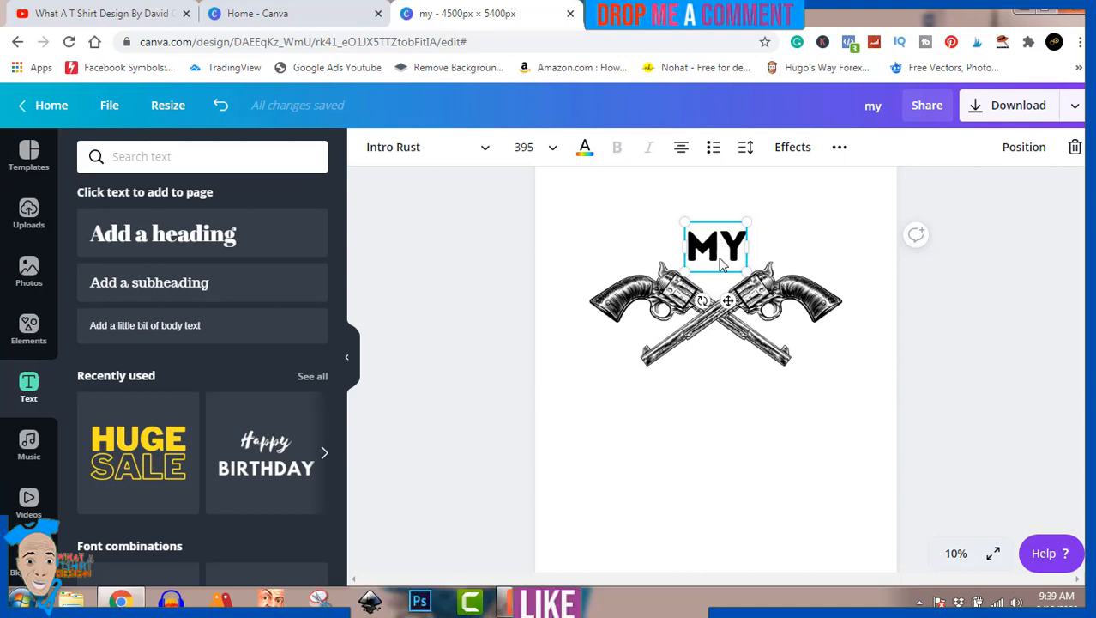
left_click_drag(721, 247, 718, 363)
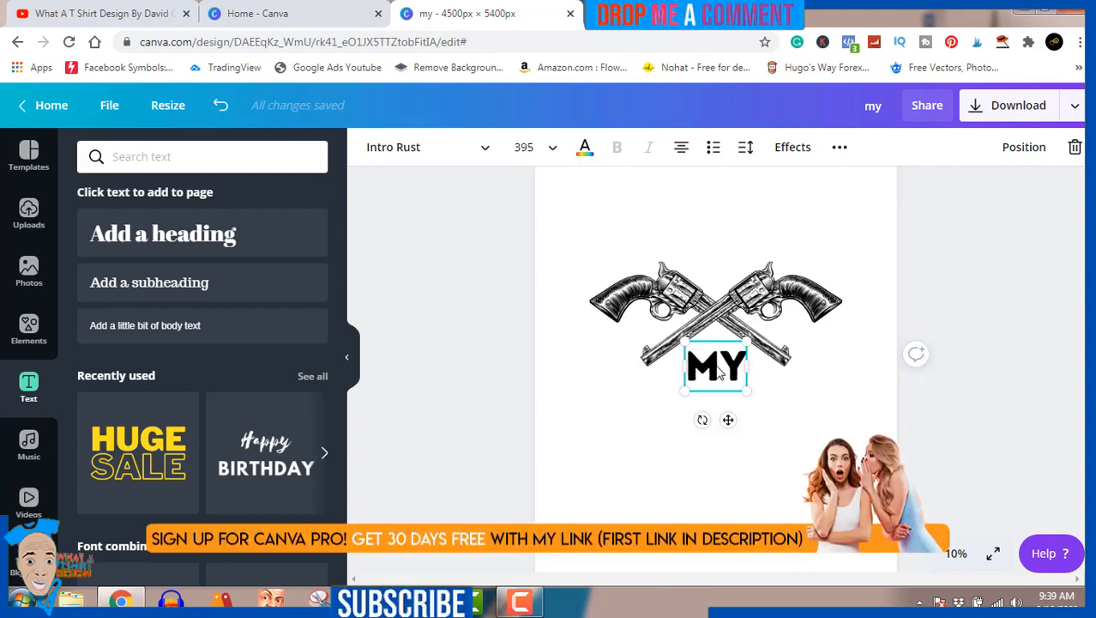
- Duplicate the "MY" text directly beneath the original and replace the copy's wording with "CHOPSTICKS"
left_click_drag(719, 368, 717, 407)
double_click(717, 408)
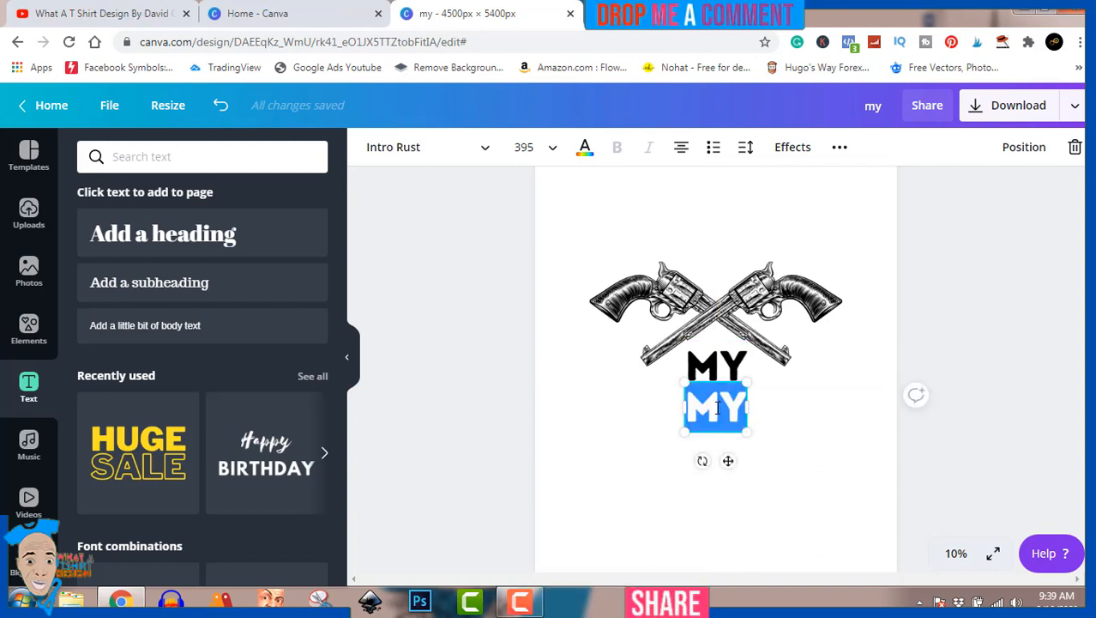
type("CHOP")
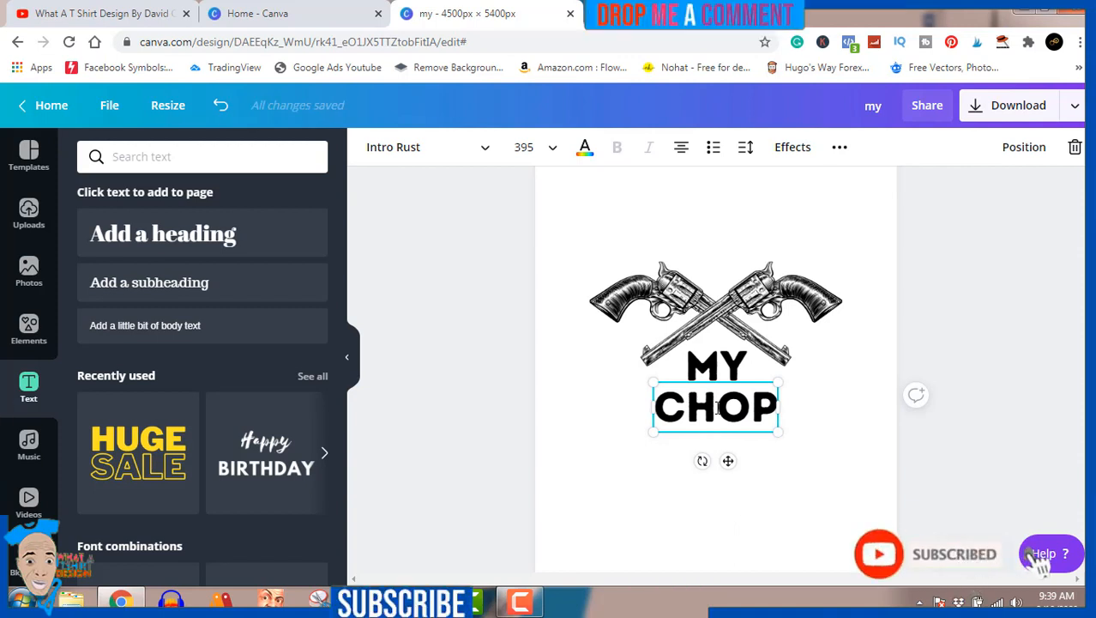
type("S")
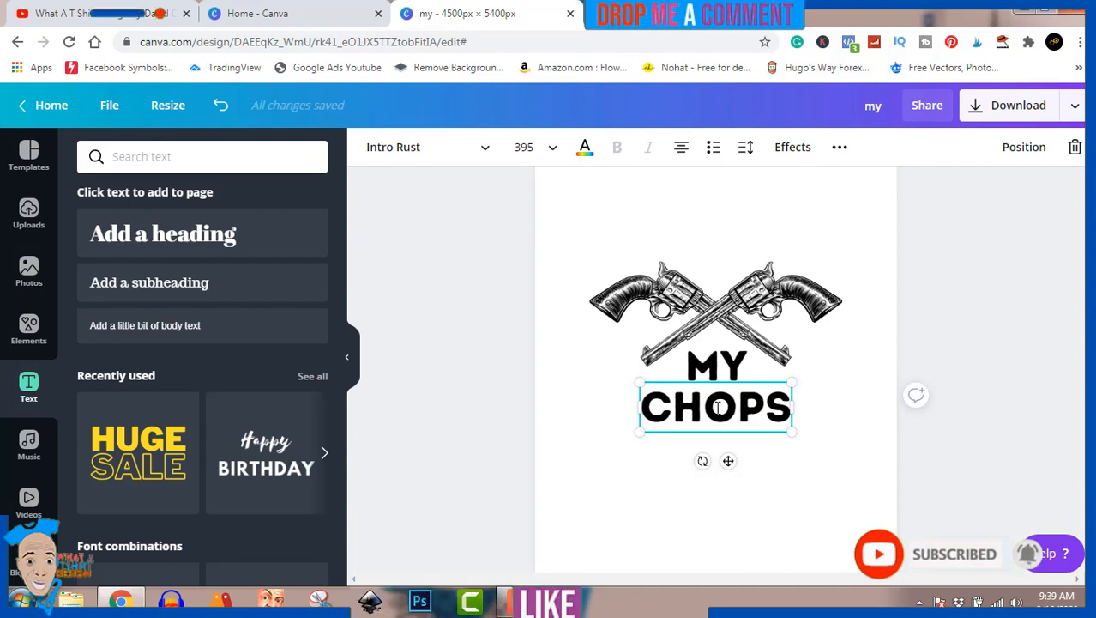
type("T")
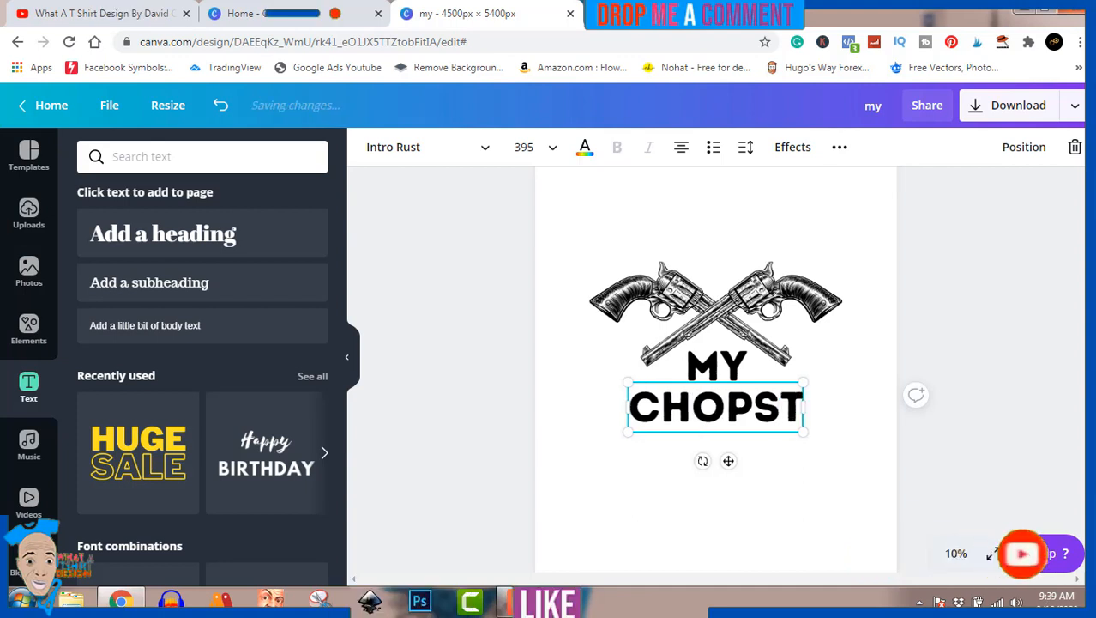
type("IC")
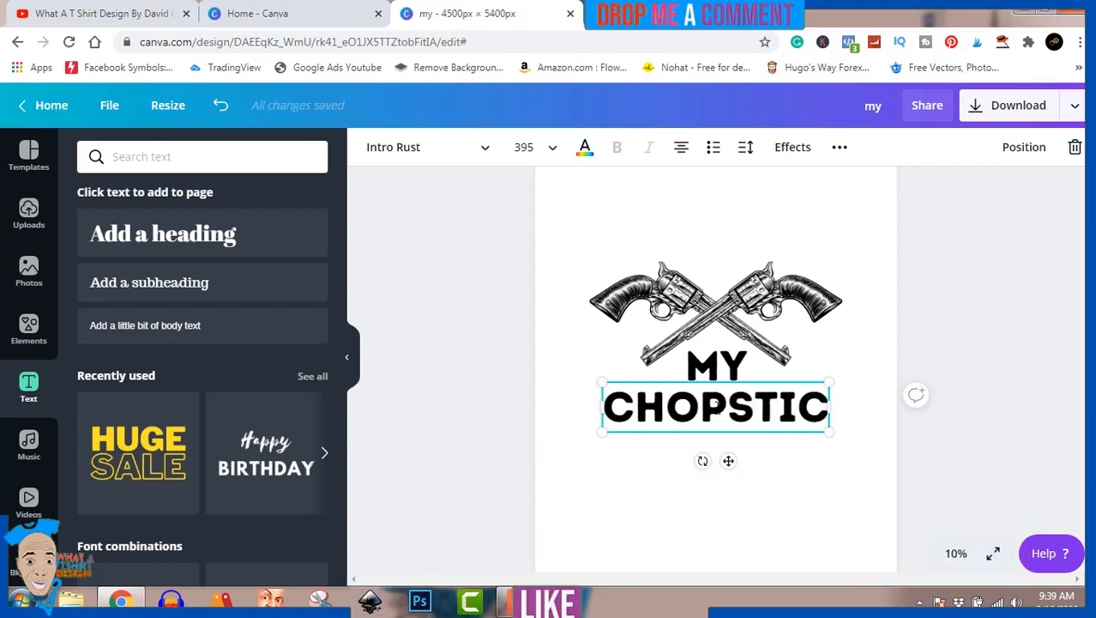
type("KS")
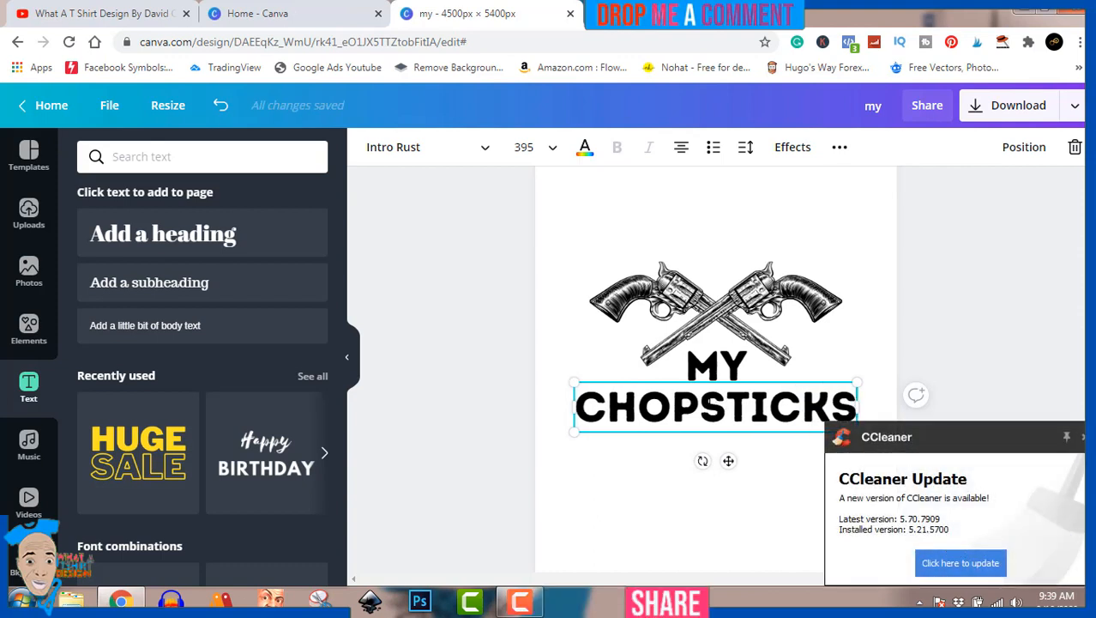
- Shorten the lower text to "CHOP" by breaking "STICKS" onto its own line and removing it, and move it up close beneath "MY"
key("Return")
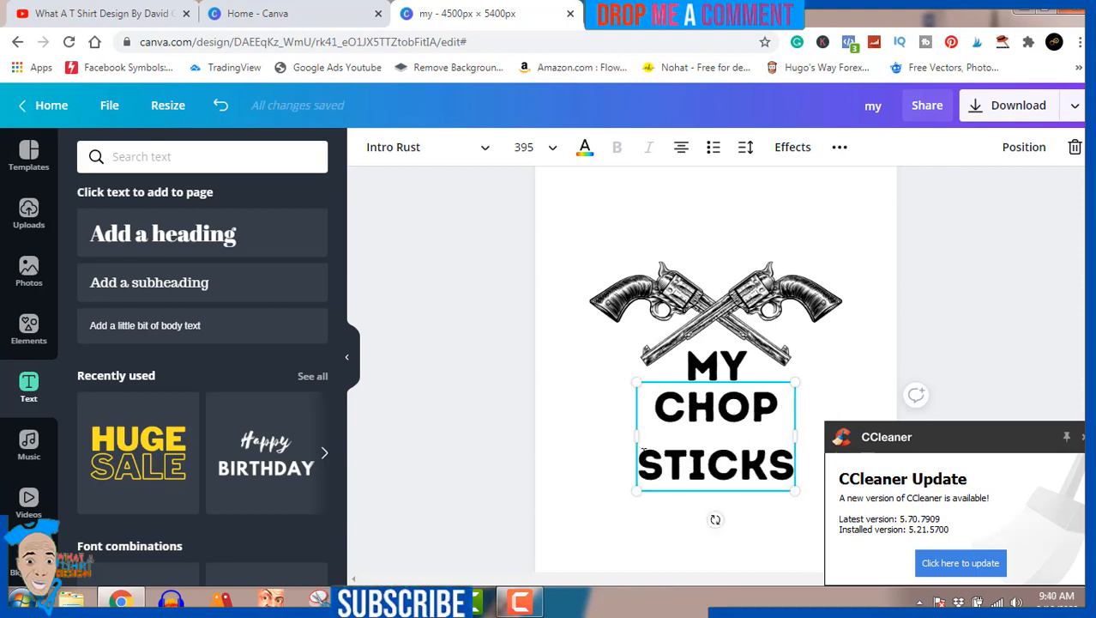
left_click_drag(643, 452, 796, 460)
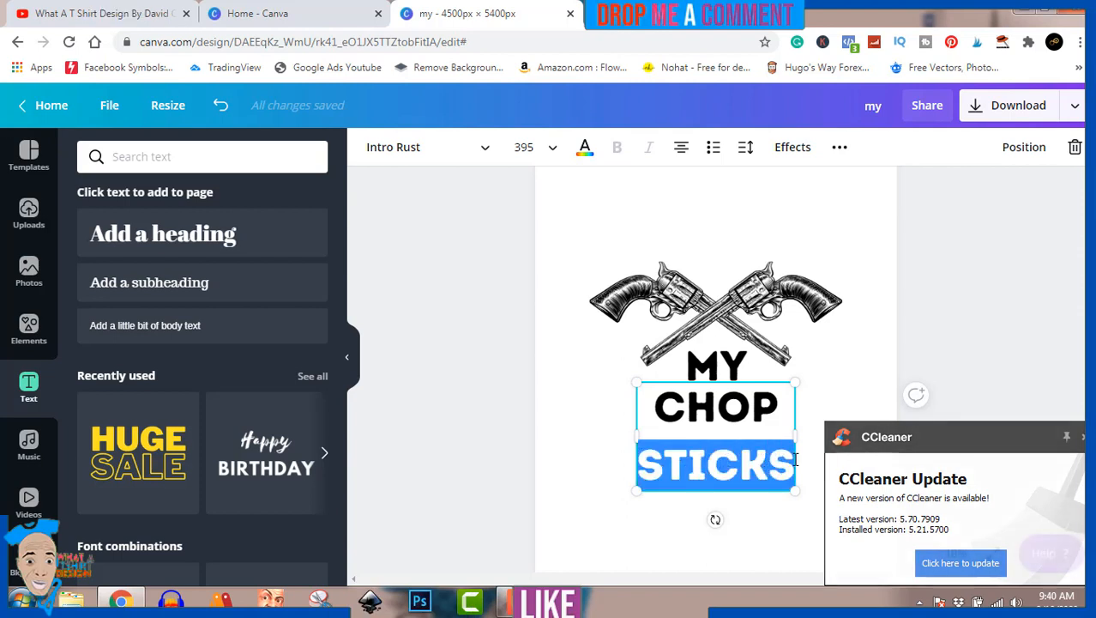
right_click(743, 457)
left_click(798, 206)
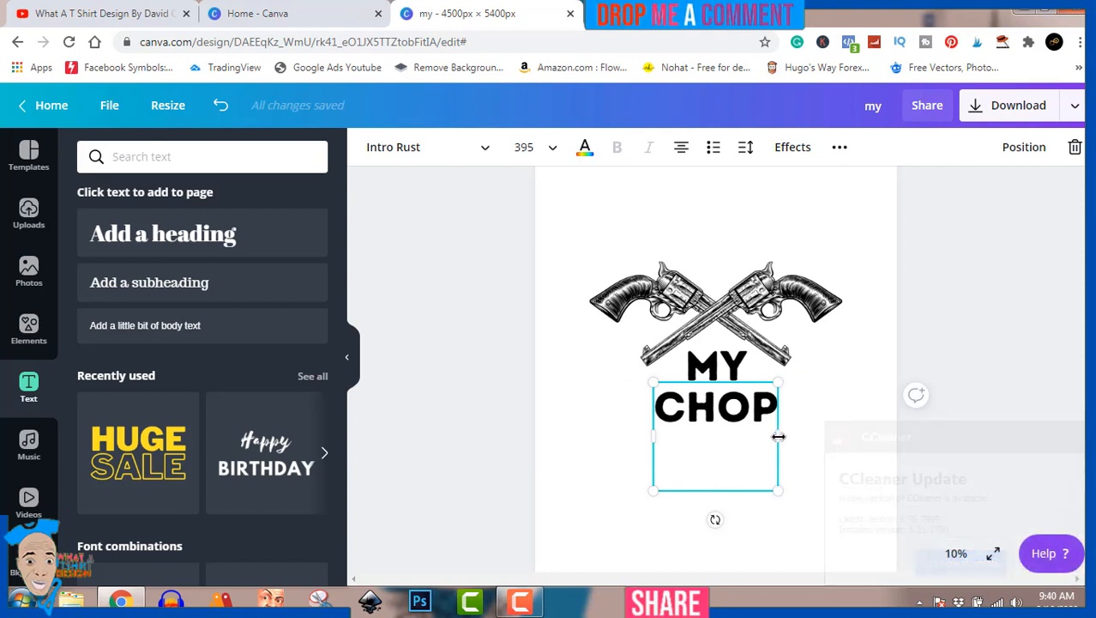
left_click_drag(781, 429, 754, 393)
left_click(1029, 345)
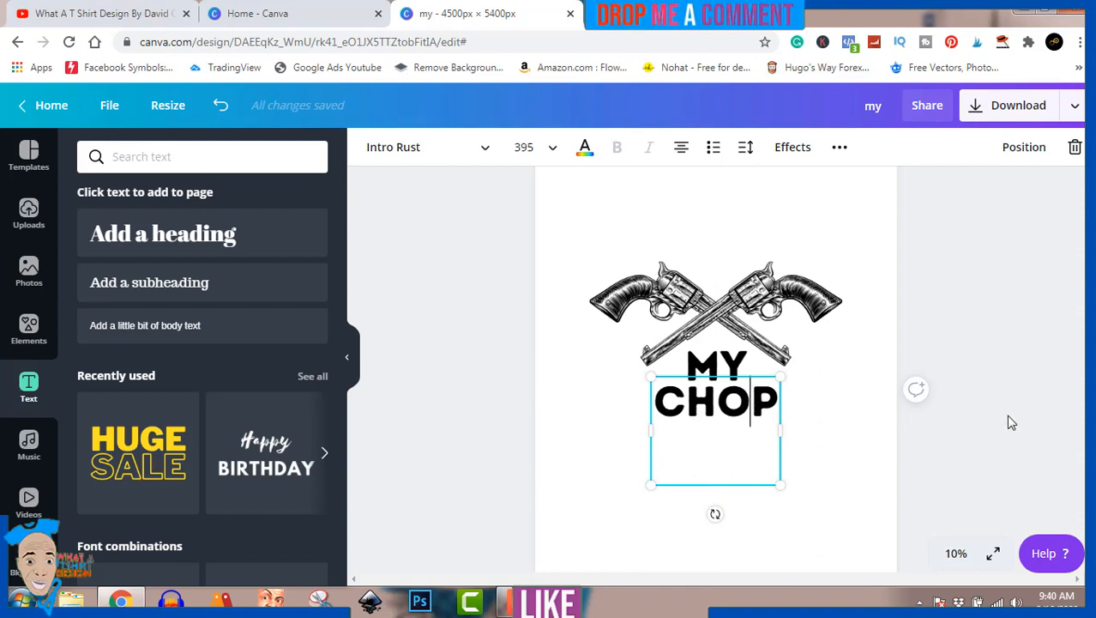
left_click(788, 377)
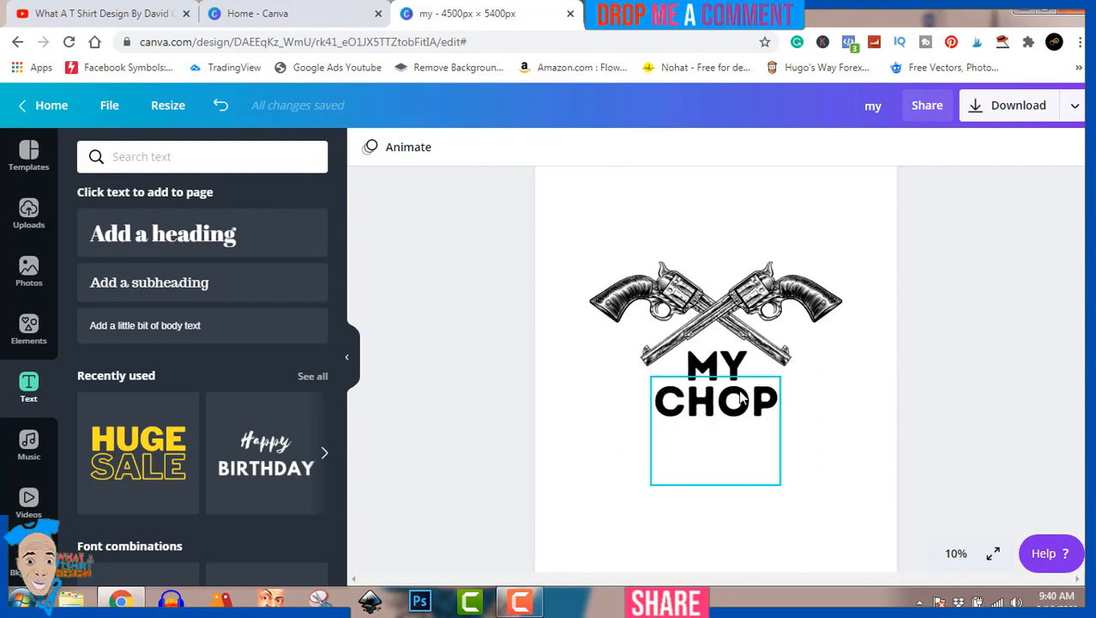
- Duplicate the "CHOP" text below itself, replace the copy's wording with "STICKS" and widen its text box to fit on one line
left_click_drag(741, 392, 738, 431)
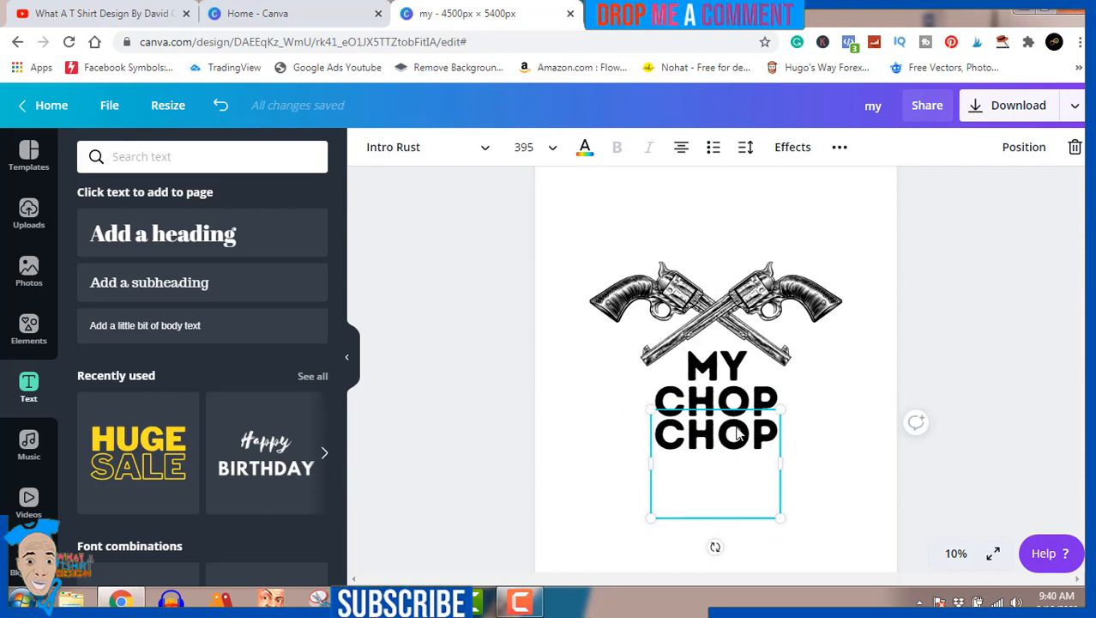
double_click(737, 432)
type("STICKS")
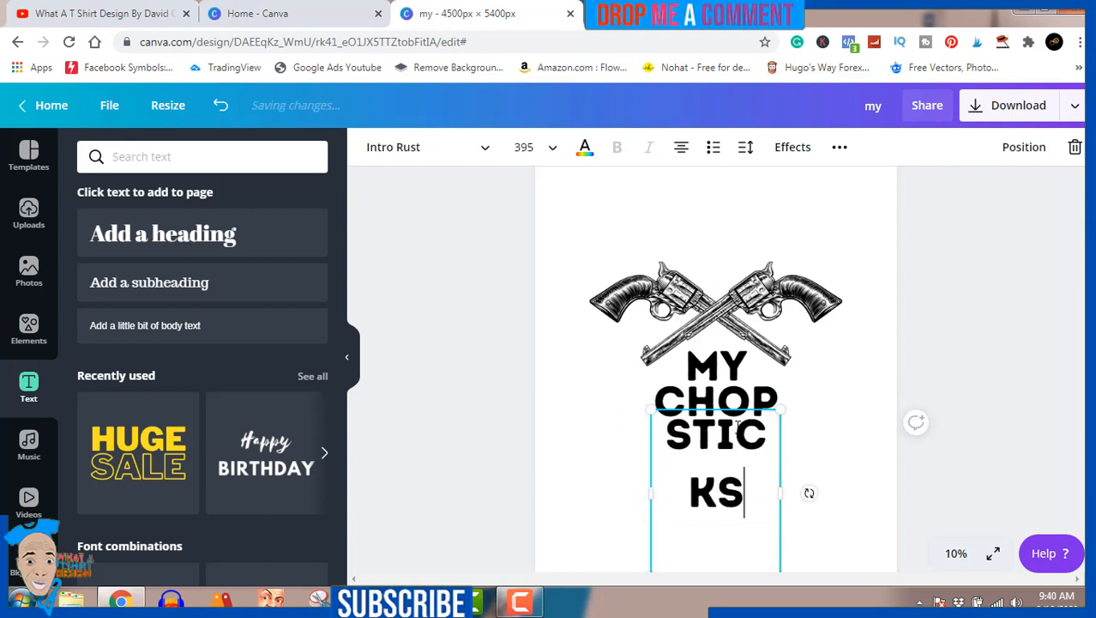
left_click_drag(778, 492, 823, 485)
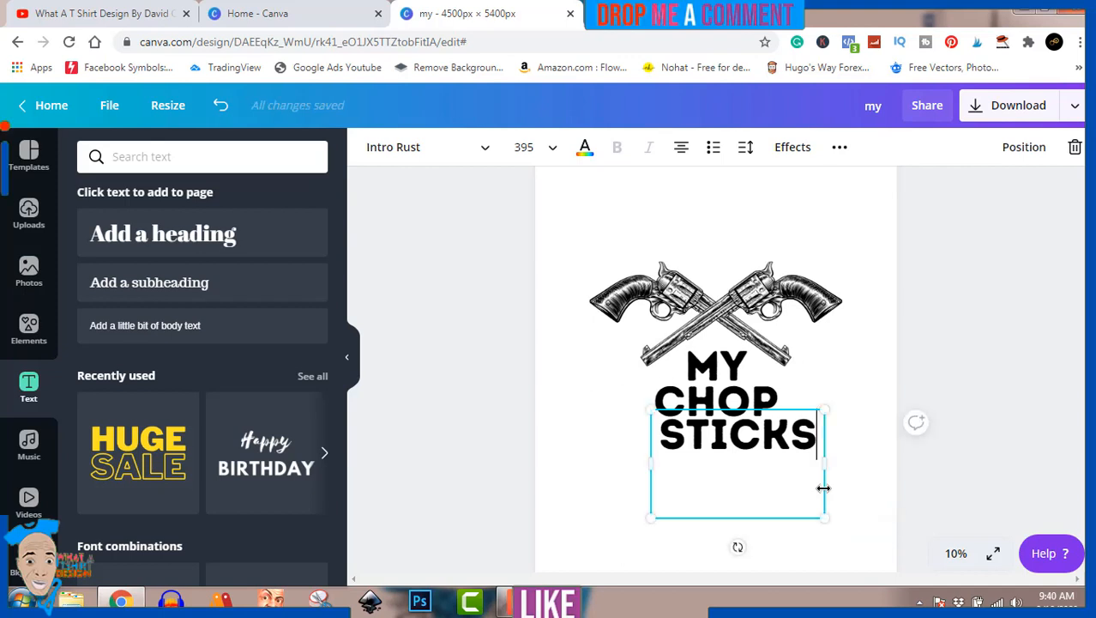
- Centre "STICKS" beneath "CHOP" and dismiss the Windows prompt by keeping the current color scheme without showing the message again
left_click(991, 322)
left_click(815, 415)
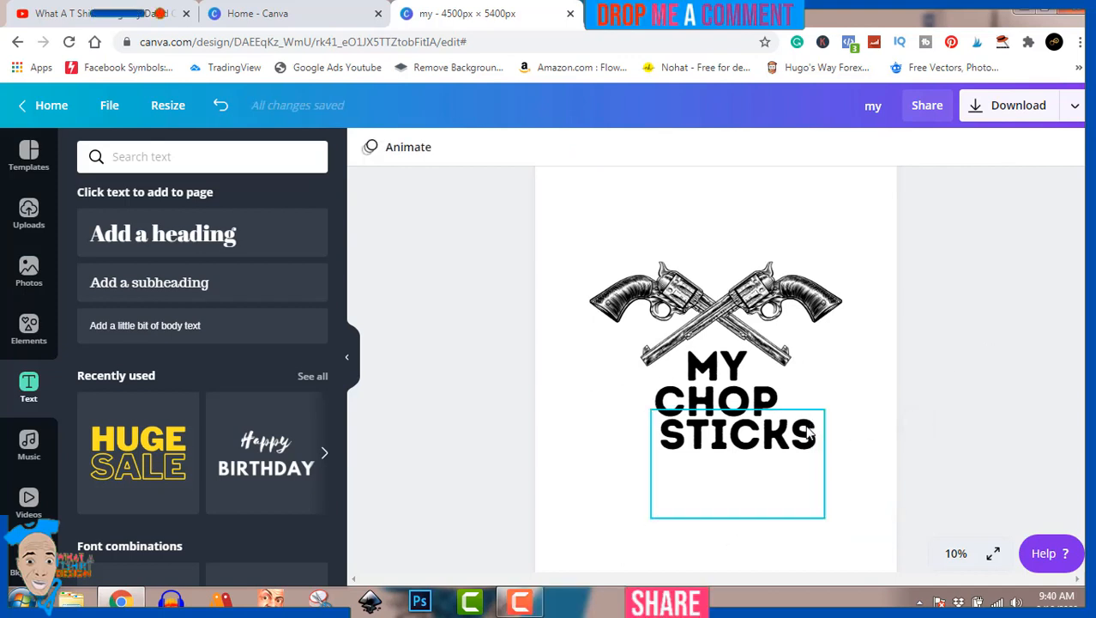
left_click_drag(803, 430, 783, 426)
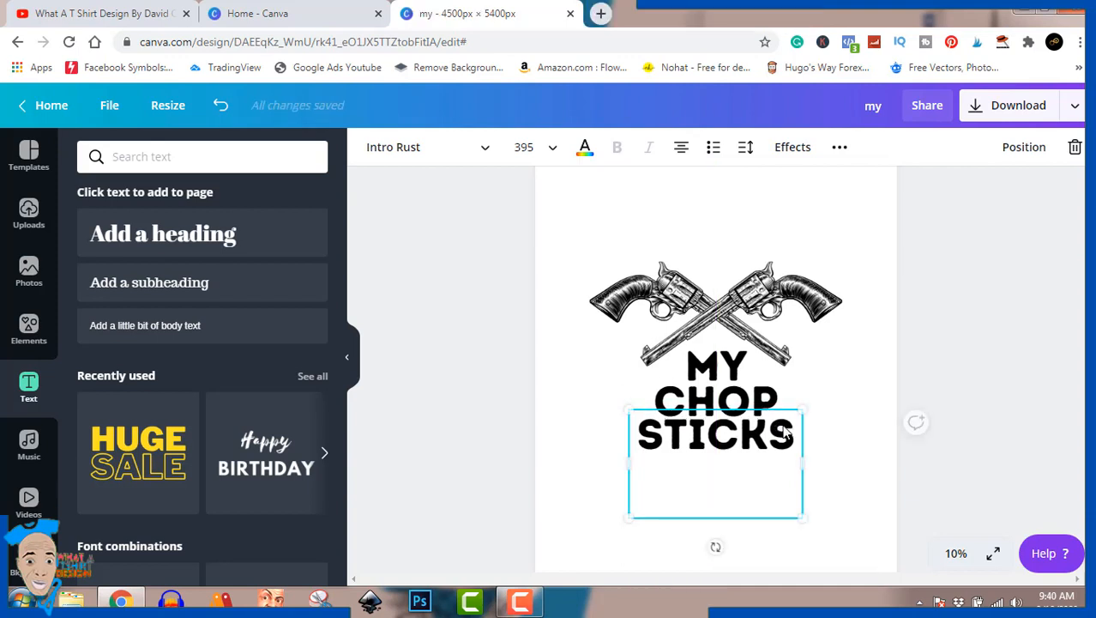
left_click(975, 330)
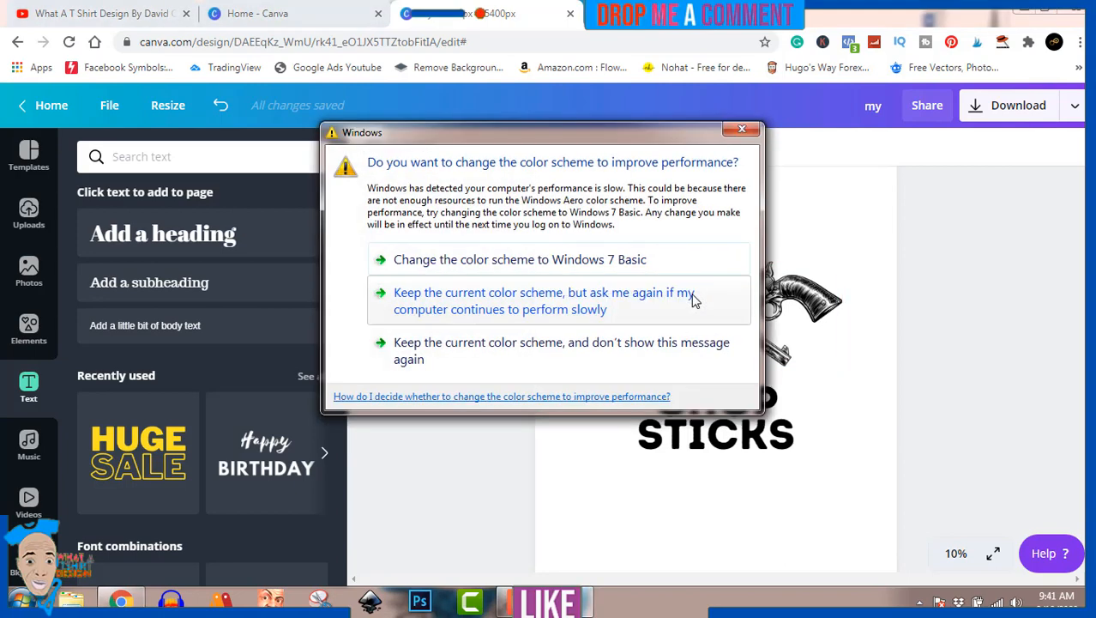
left_click(590, 357)
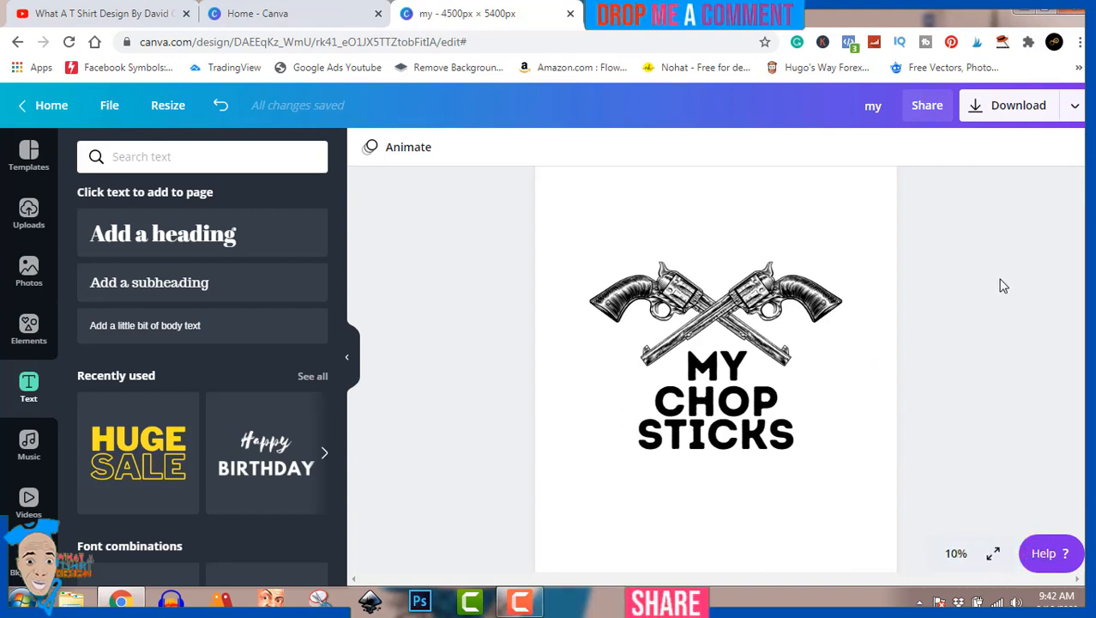
- Download the design as a PNG at 1x size with a transparent background
left_click(1019, 111)
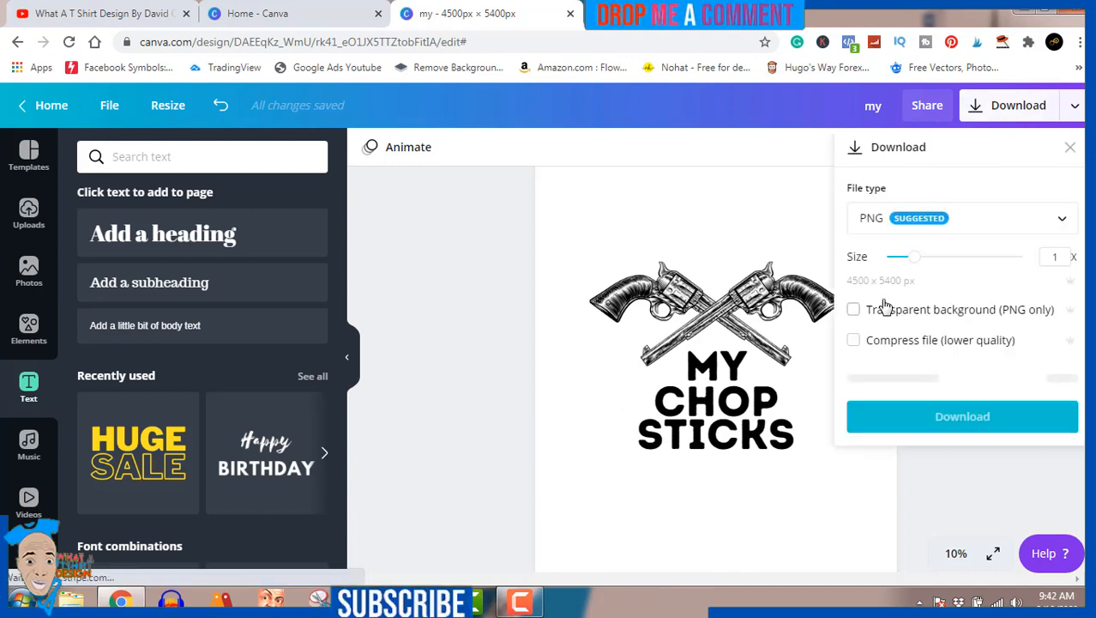
left_click(853, 310)
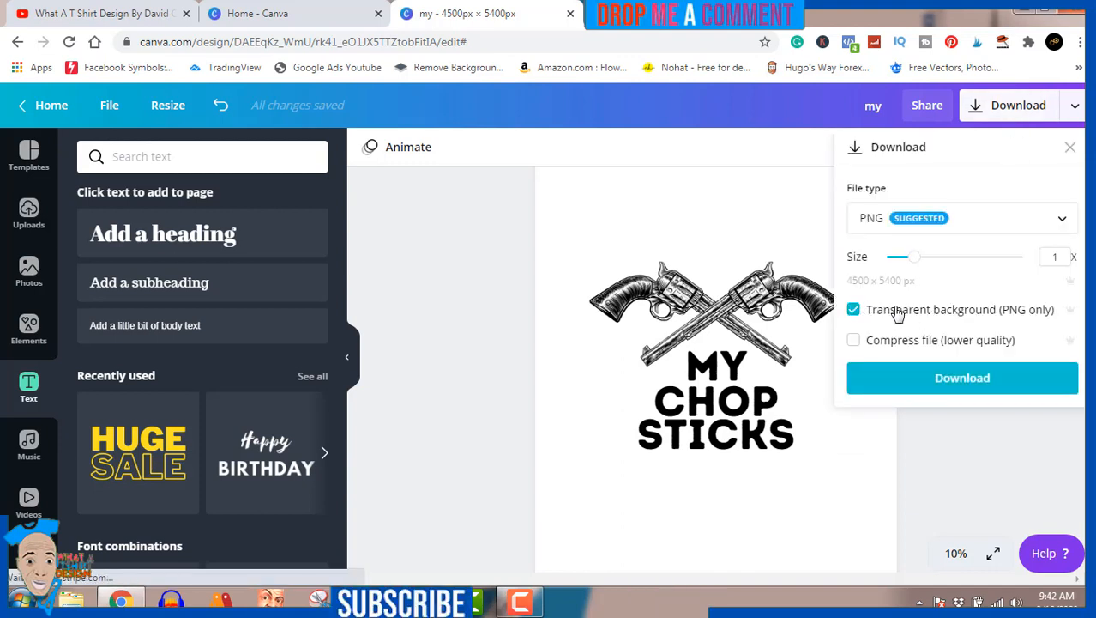
left_click(944, 388)
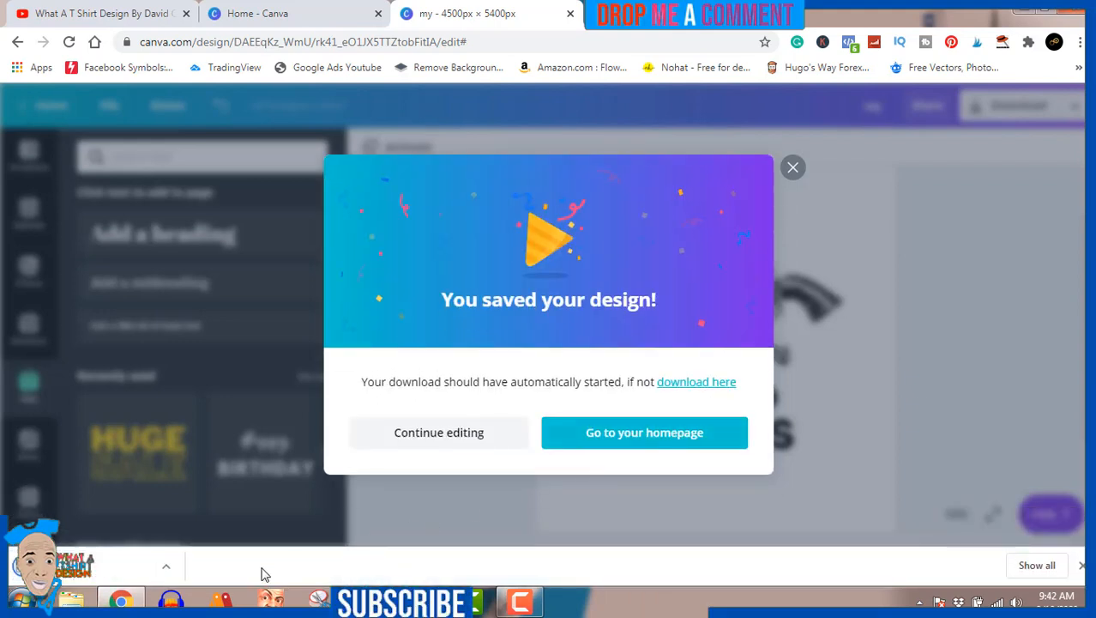
- Show the downloaded PNG "my" in its folder and open it in Windows Photo Viewer to check the finished design
left_click(167, 572)
left_click(216, 512)
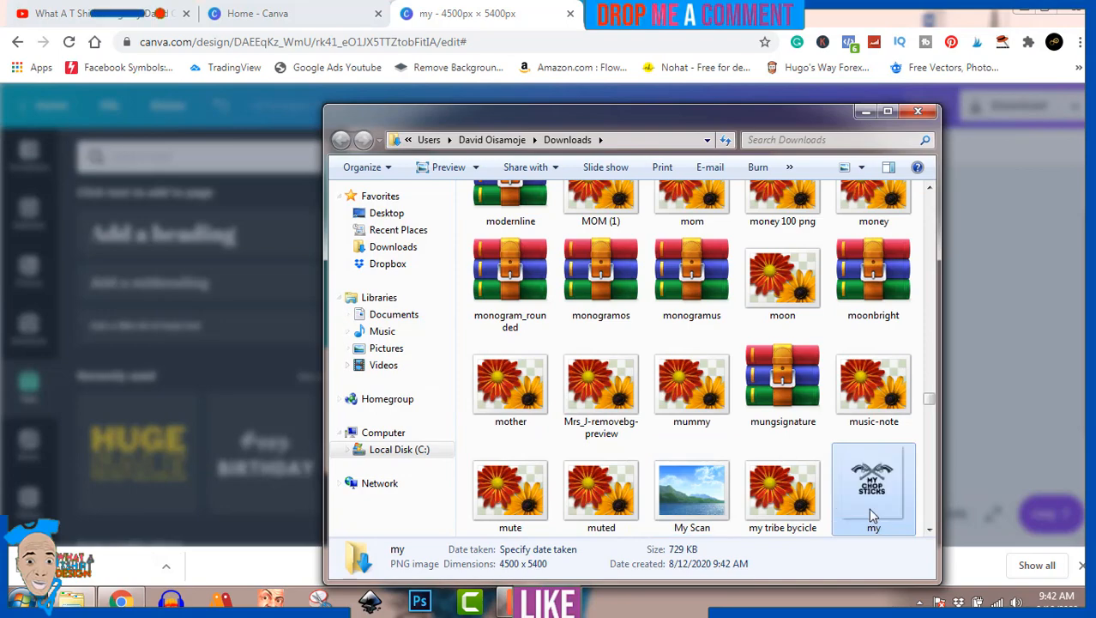
double_click(883, 492)
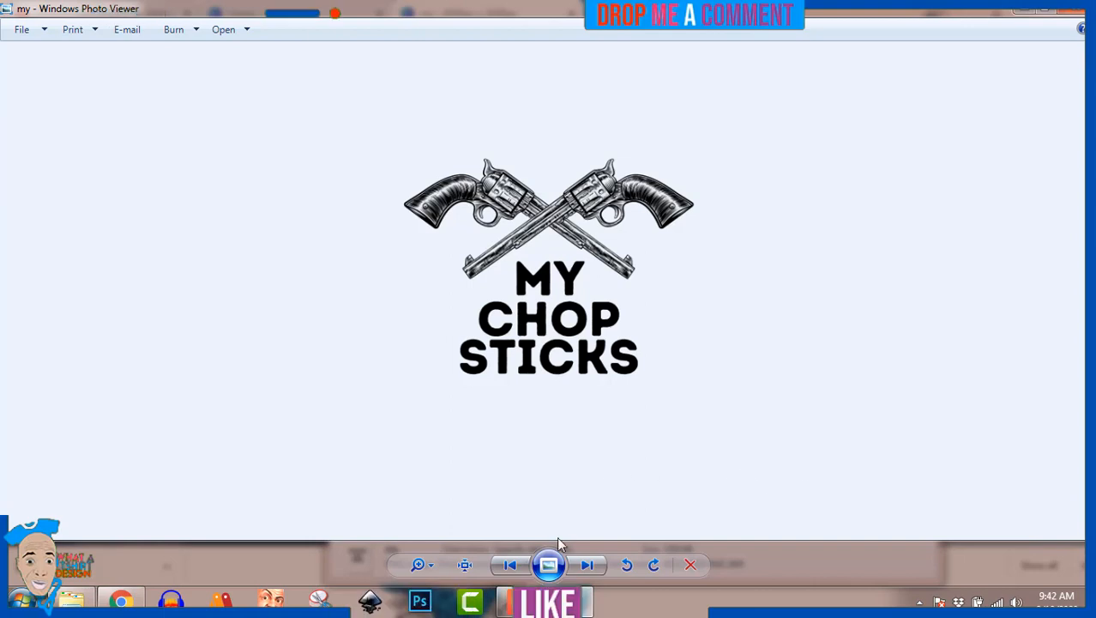
left_click(522, 602)
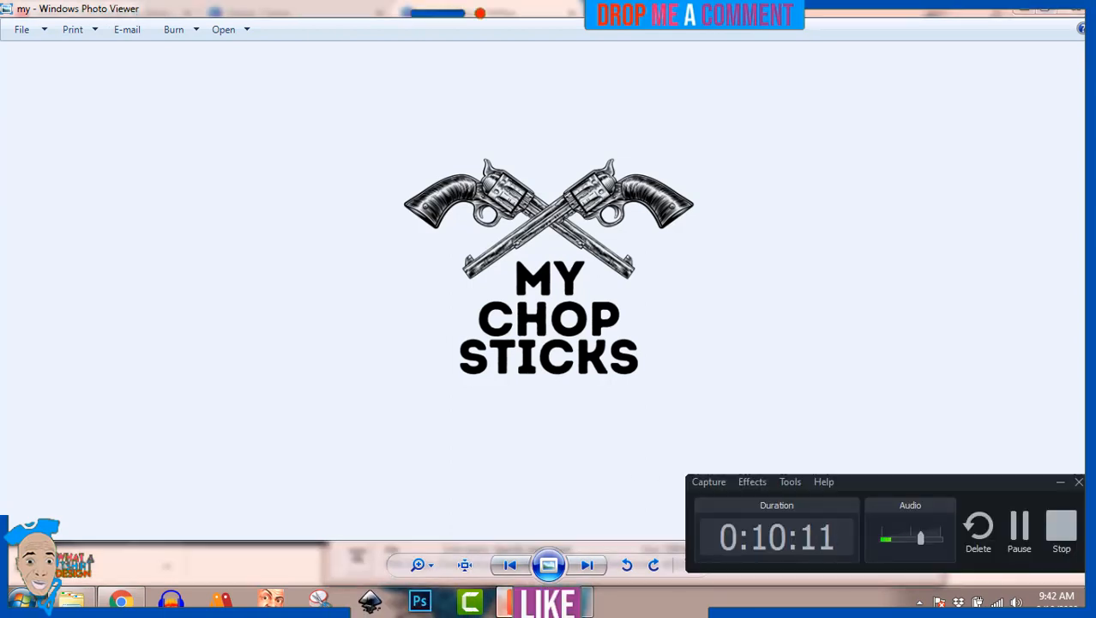
left_click(521, 602)
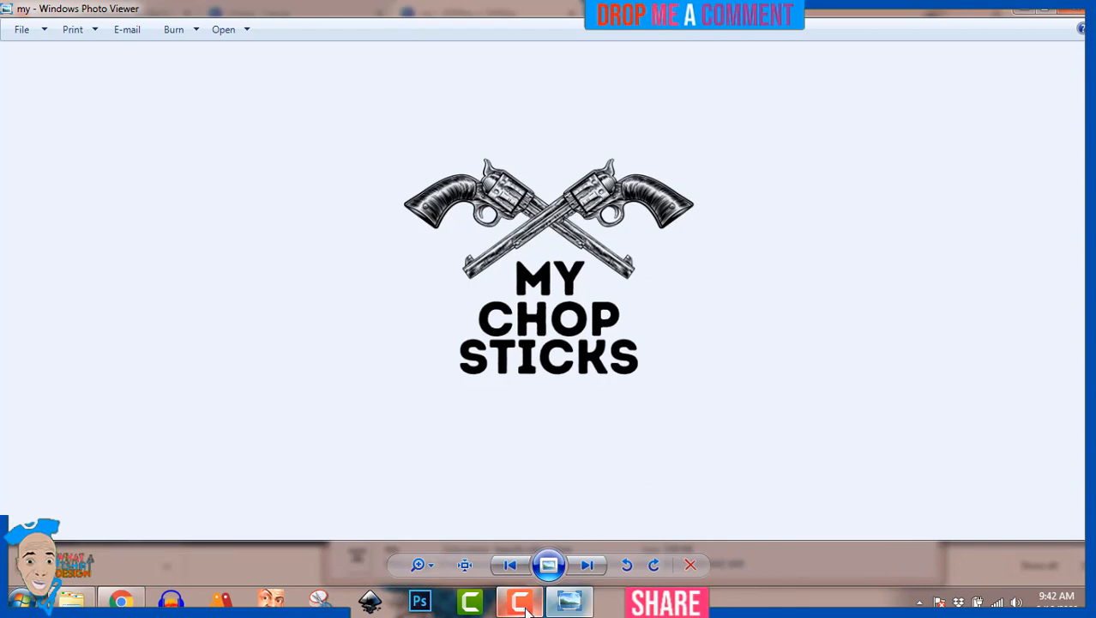
left_click(523, 603)
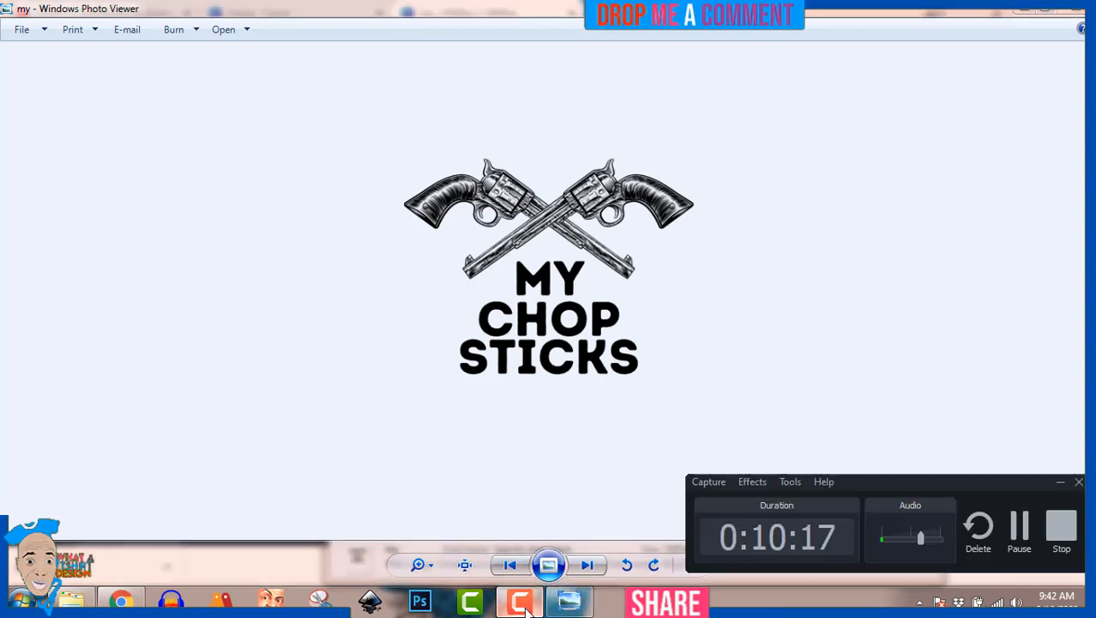